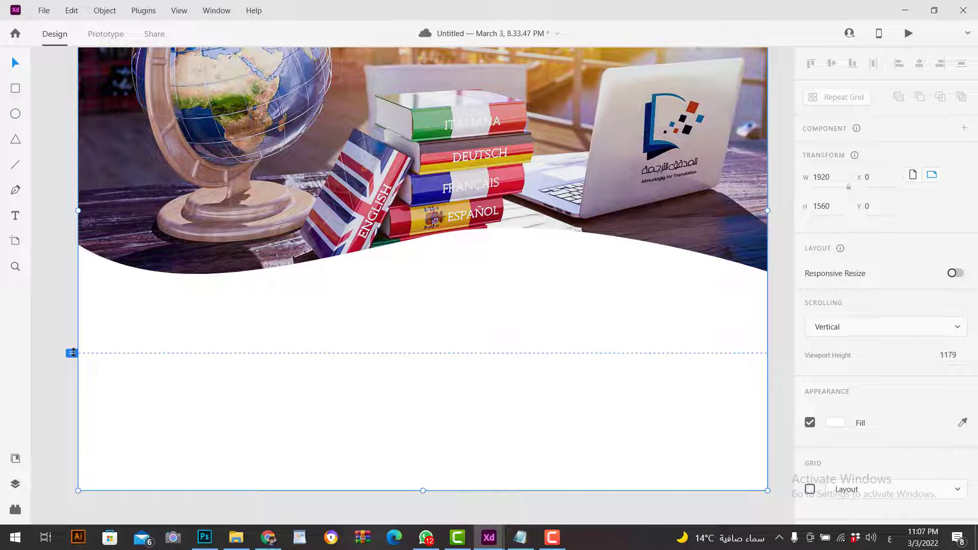
Step: Extend the artboard downward below the hero image and lower its viewport height marker to the new bottom edge
left_click_drag(72, 353, 72, 490)
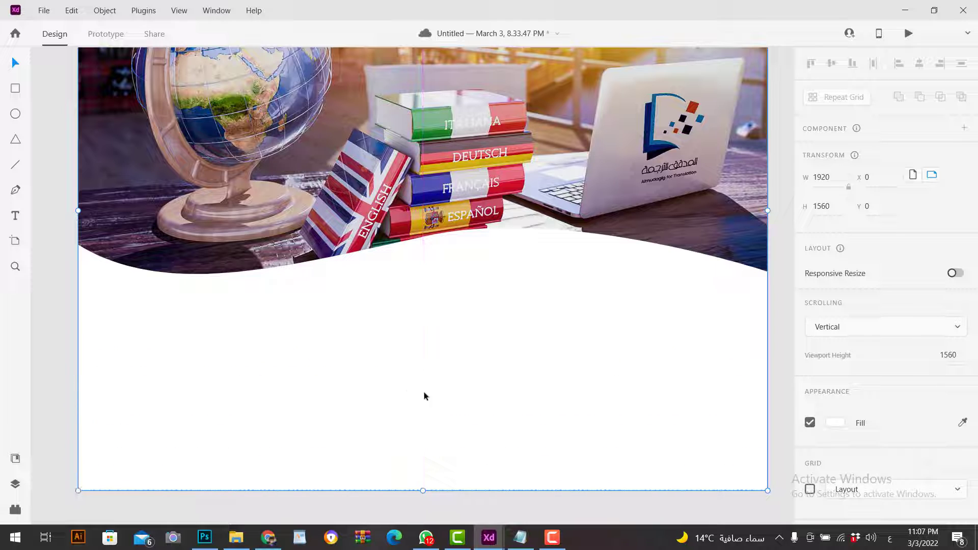
scroll(497, 375, "down", 4)
left_click_drag(421, 396, 420, 508)
left_click_drag(71, 397, 71, 507)
Step: Add the tagline "دقة تُصيب الهدف" from section-1 of the Notepad notes as text centred below the hero image
left_click(15, 459)
key("ctrl+0")
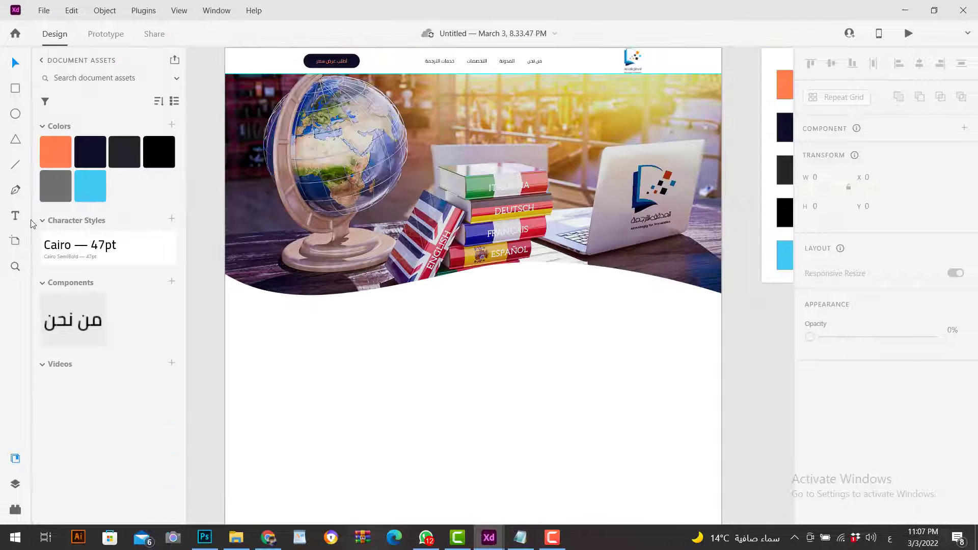
left_click(506, 326)
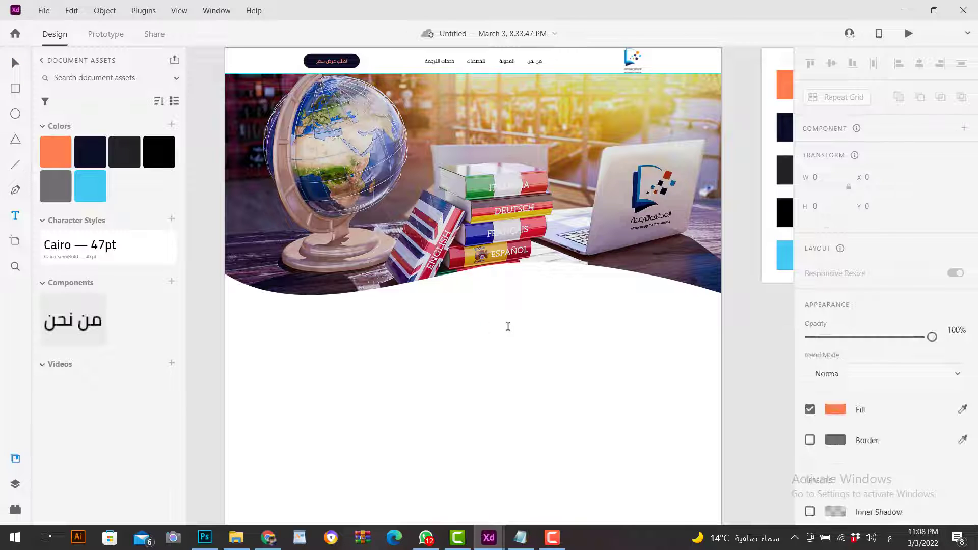
key("alt+Tab")
left_click_drag(728, 186, 898, 187)
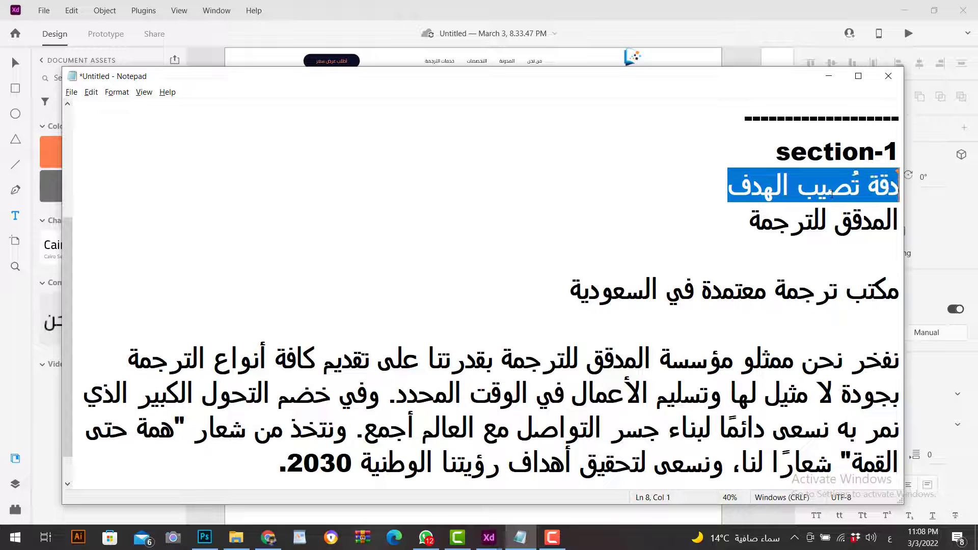
key("alt+Tab")
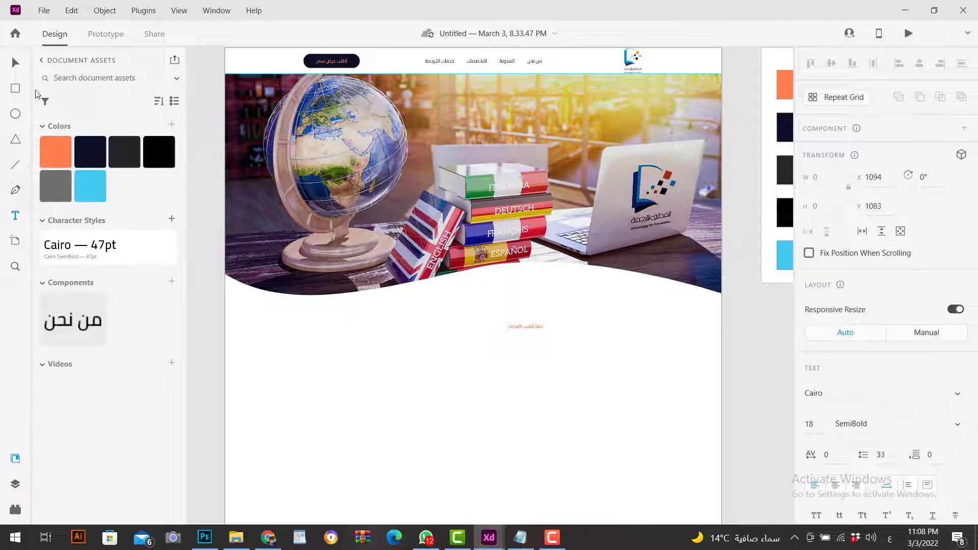
left_click(16, 64)
left_click_drag(504, 330, 491, 332)
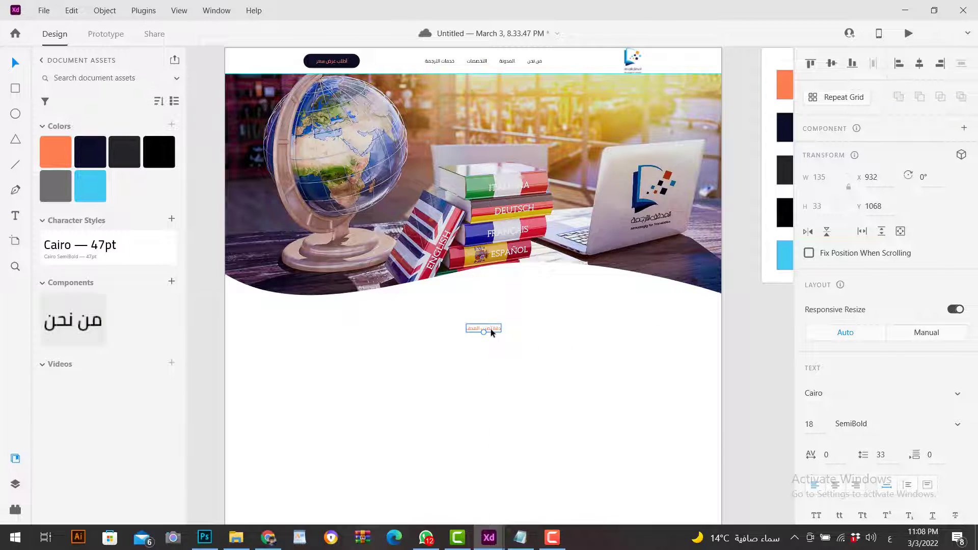
Step: Set the tagline's font size to 33
key("ctrl+3")
key("ctrl+minus")
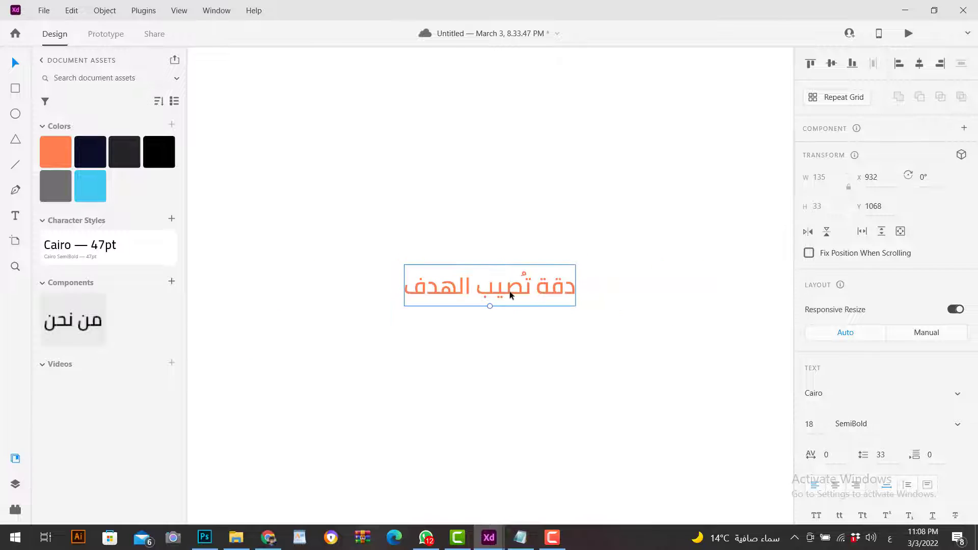
scroll(510, 291, "down", 3)
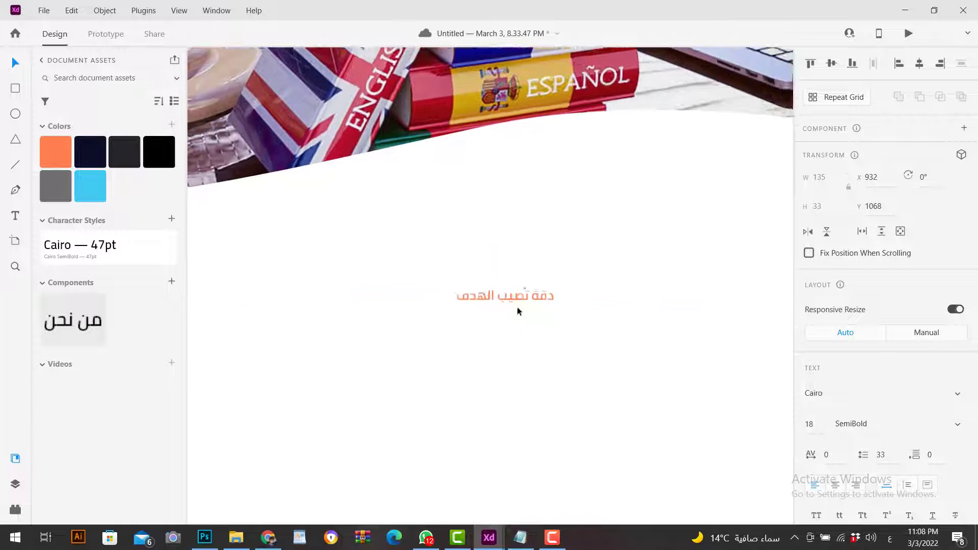
left_click(809, 424)
type("36")
key("Return")
type("39")
key("Return")
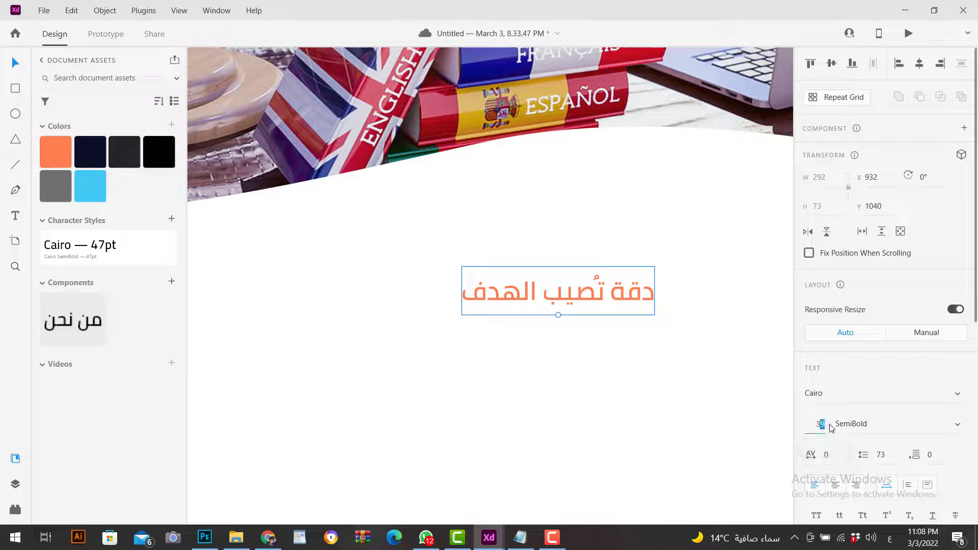
type("3")
key("Return")
scroll(536, 352, "down", 2)
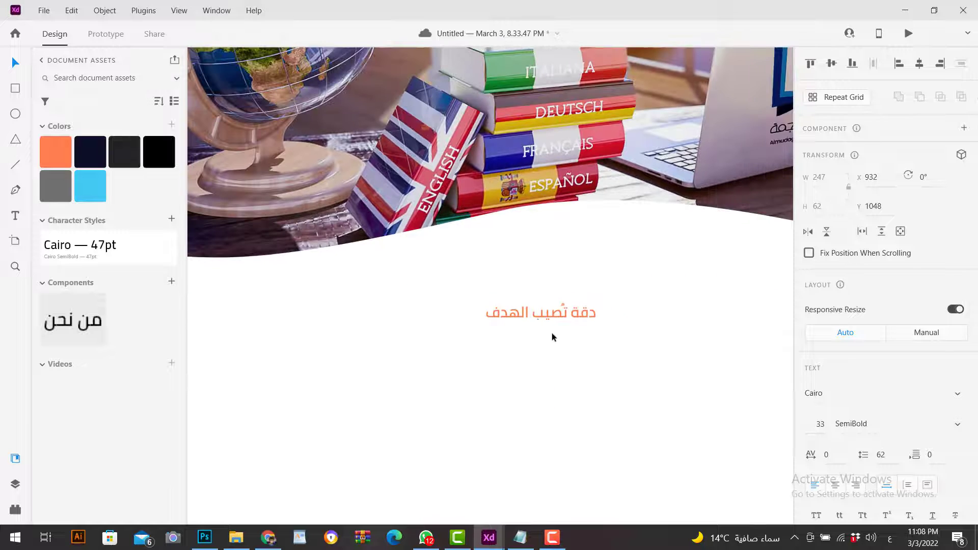
Step: Duplicate the tagline 20 px below itself and replace the copy's text with "المدقق للترجمة" from Notepad
left_click_drag(556, 311, 502, 363)
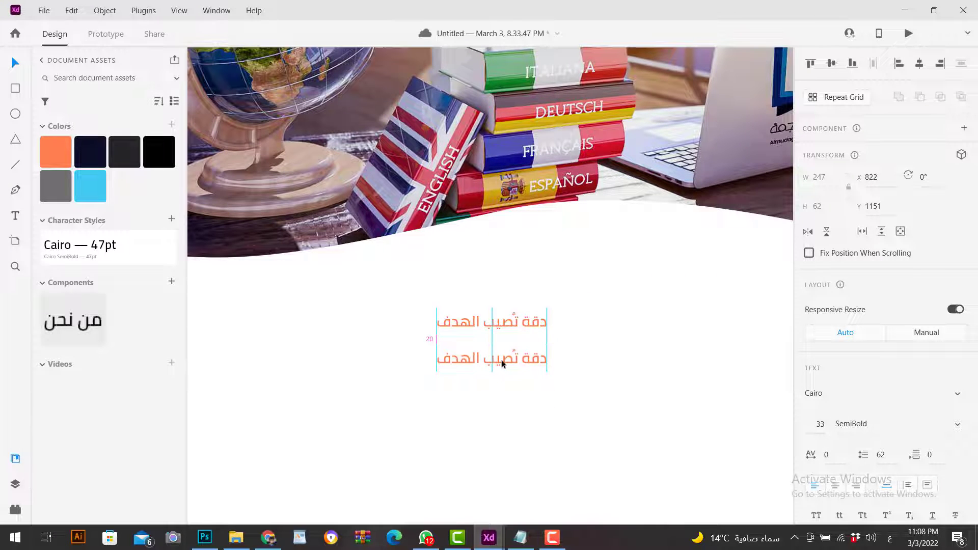
key("alt+Tab")
left_click_drag(746, 223, 901, 224)
key("ctrl+c")
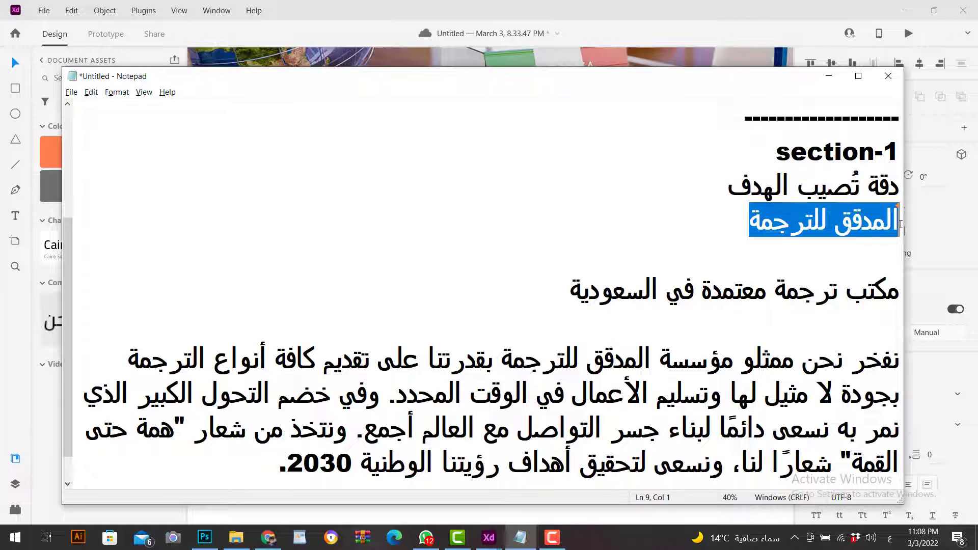
key("alt+Tab")
triple_click(499, 361)
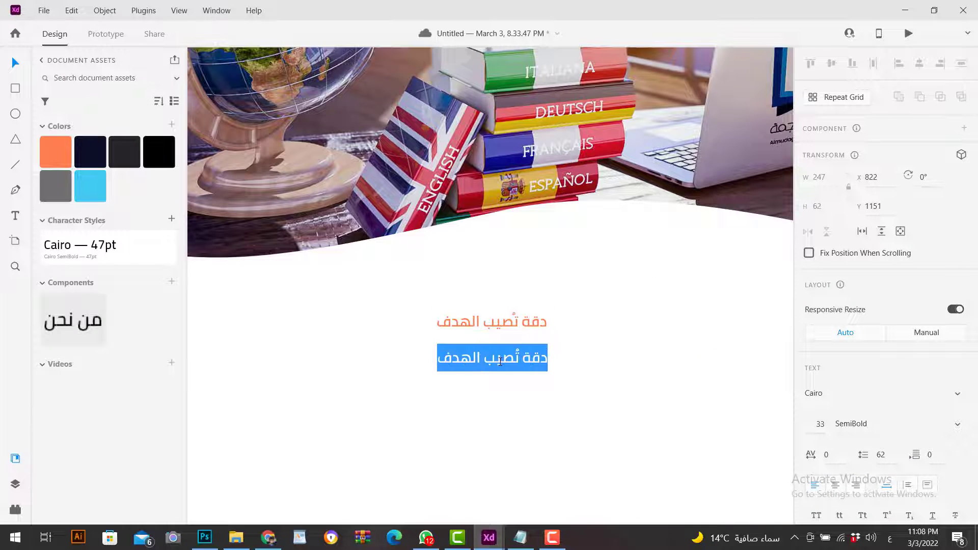
key("ctrl+v")
Step: Apply the dark navy document color to the "المدقق للترجمة" heading and enlarge it to a font size of about 61
left_click_drag(538, 358, 439, 358)
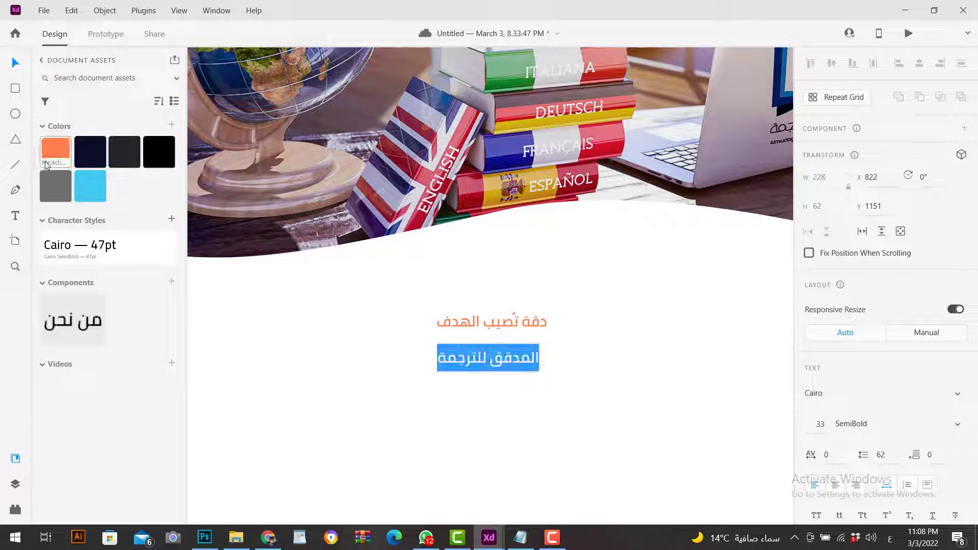
left_click(89, 160)
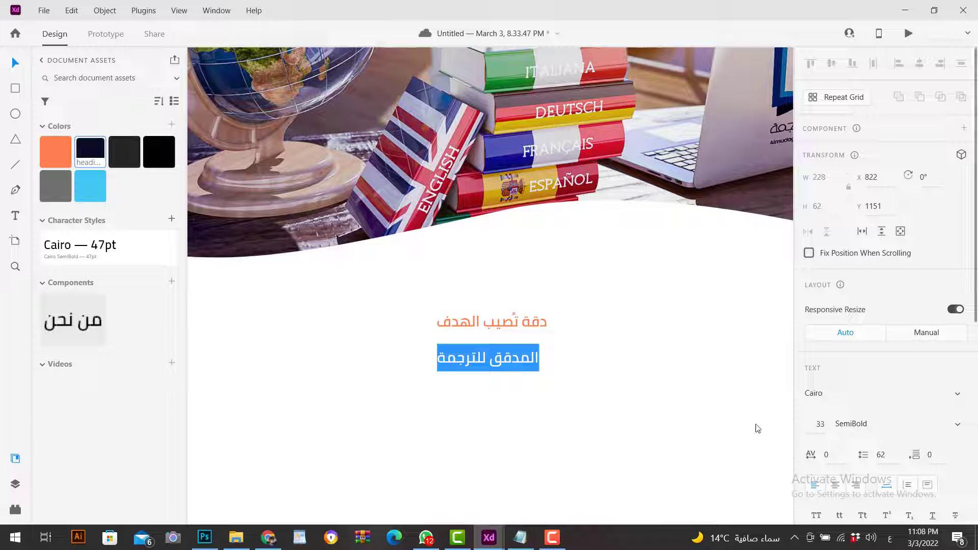
key("Escape")
left_click_drag(486, 373, 487, 395)
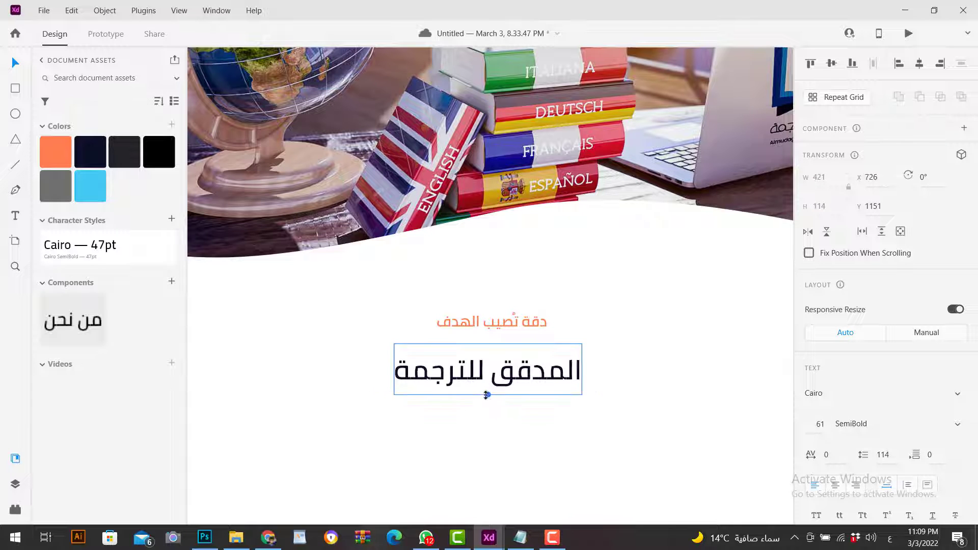
key("Escape")
Step: Centre the tagline and heading together on the artboard, closer to the hero image, and nudge the heading up toward the tagline
scroll(551, 356, "down", 3)
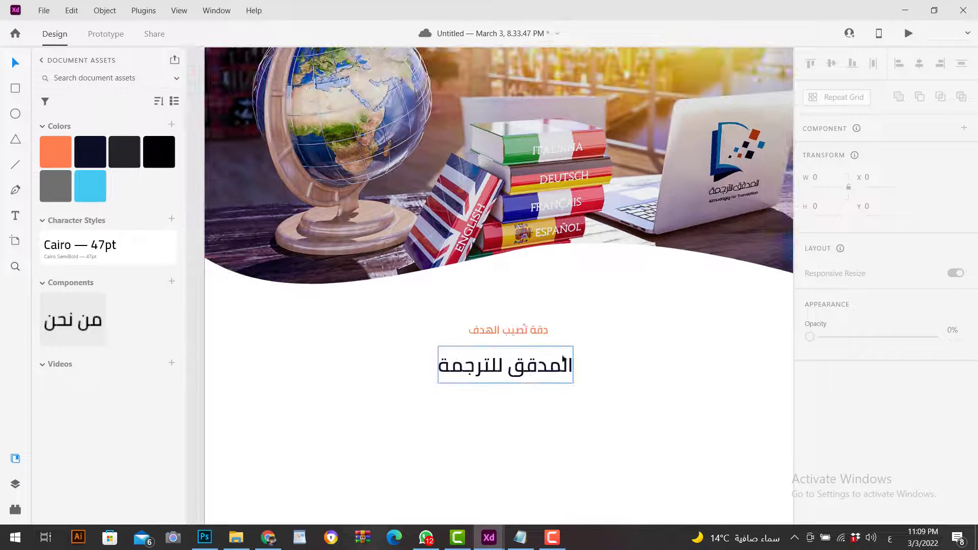
left_click_drag(629, 341, 620, 274)
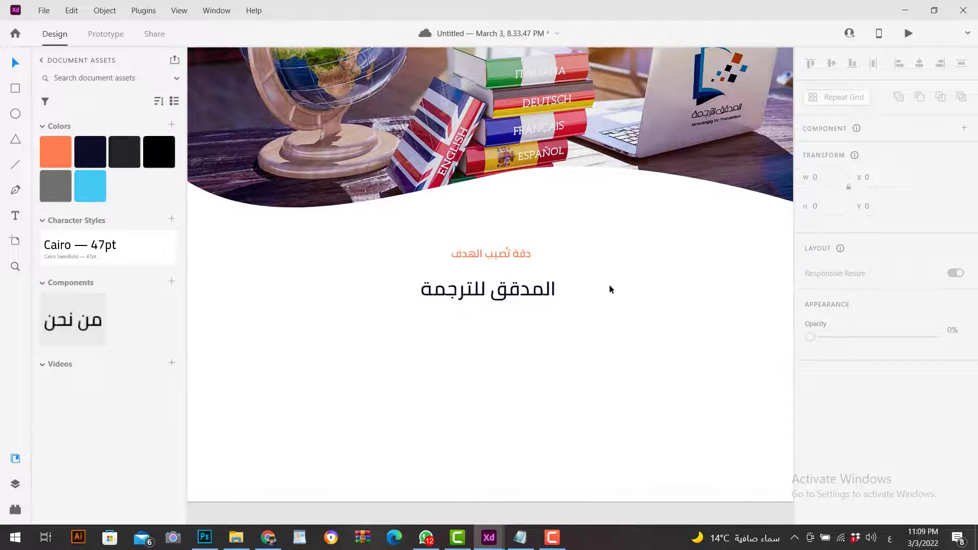
scroll(609, 289, "down", 2)
left_click_drag(575, 249, 473, 321)
left_click_drag(525, 294, 531, 280)
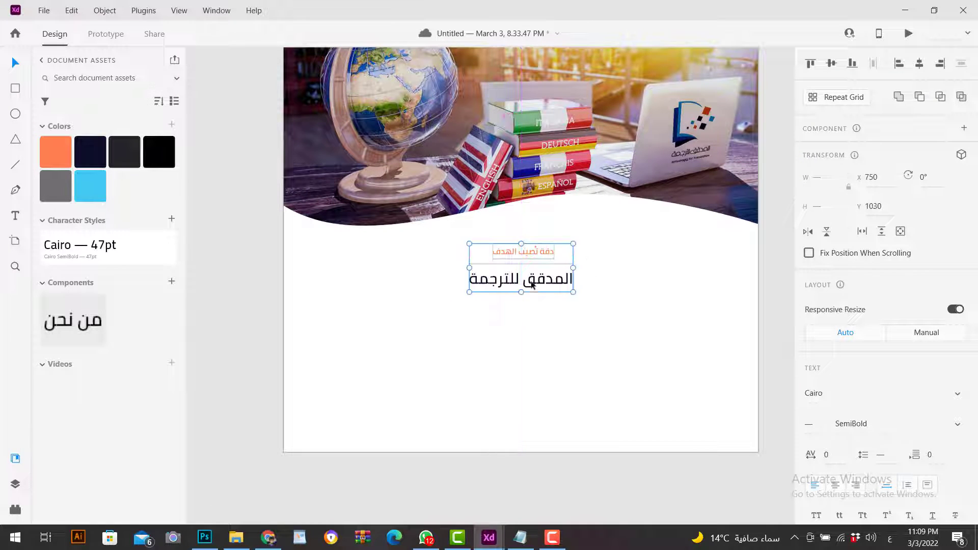
scroll(551, 291, "up", 2)
left_click(549, 285)
key("shift+Up")
key("shift+Up")
left_click(544, 328)
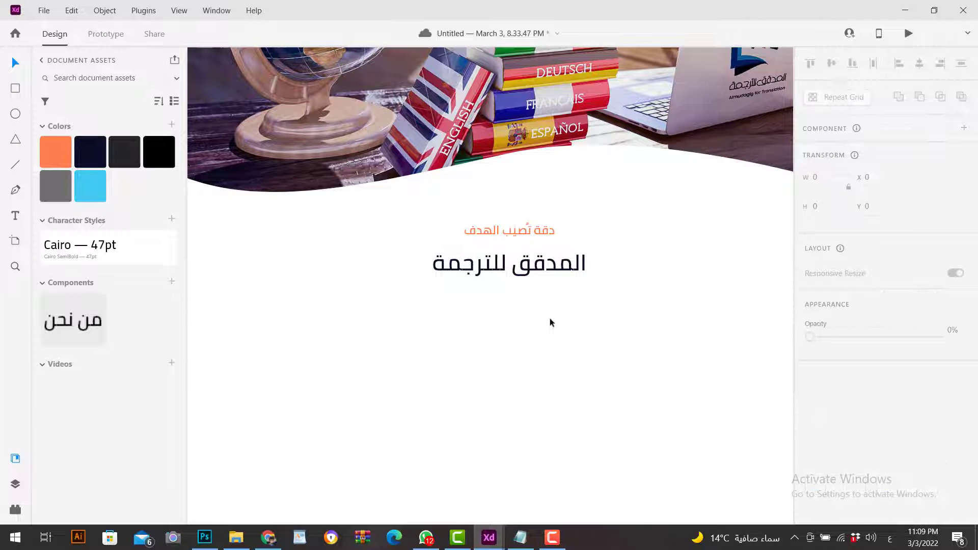
Step: Place the photo of language books with headphones from the "موقع الترجمة" library below the heading
left_click(15, 458)
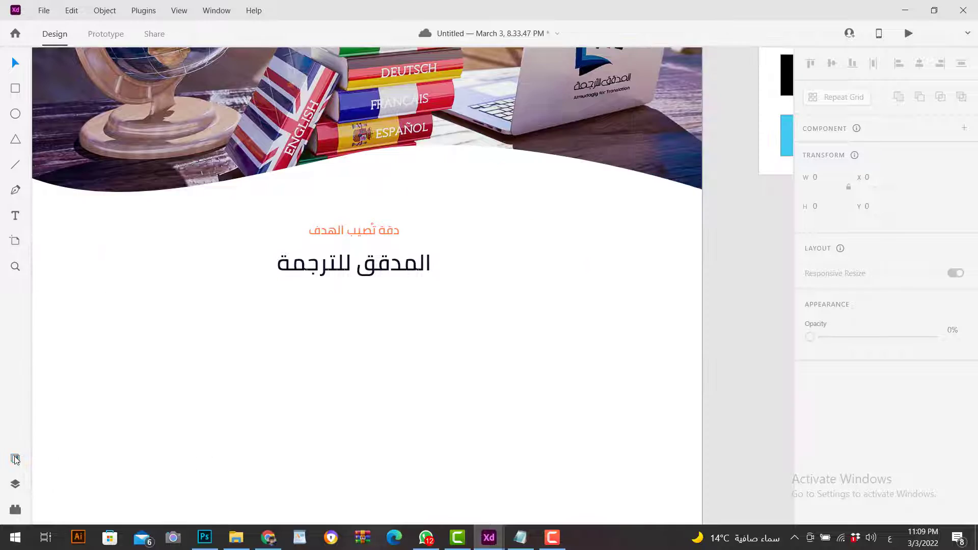
left_click(15, 459)
left_click(42, 61)
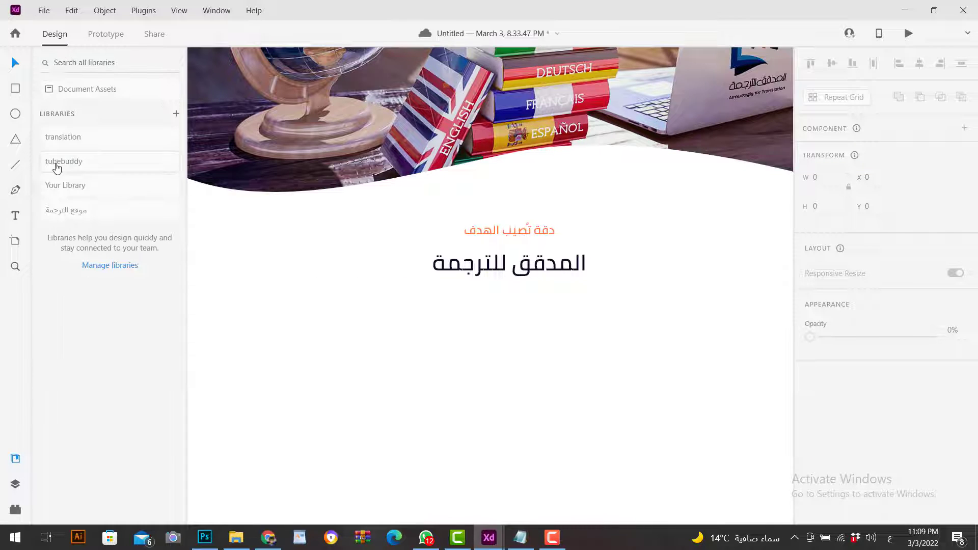
left_click(76, 214)
scroll(102, 320, "down", 3)
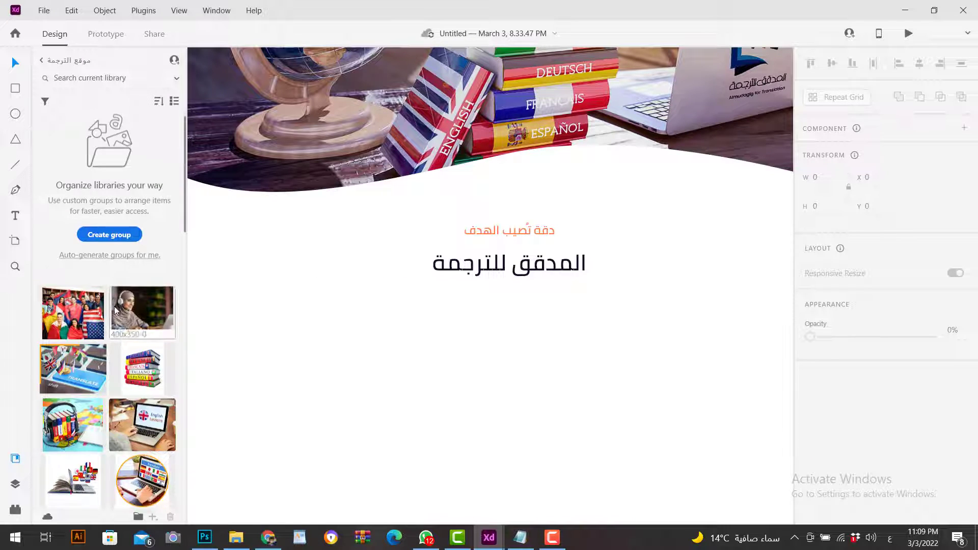
left_click_drag(74, 315, 450, 383)
left_click_drag(489, 410, 507, 205)
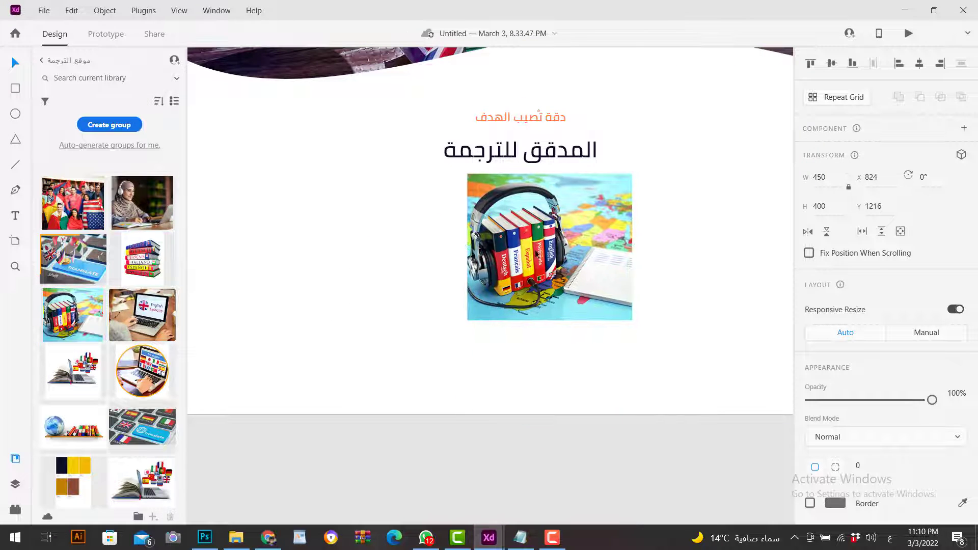
Step: Draw a rectangle about 483 by 414 px beside the photo and round its corners to a radius of about 35
left_click_drag(375, 220, 417, 323)
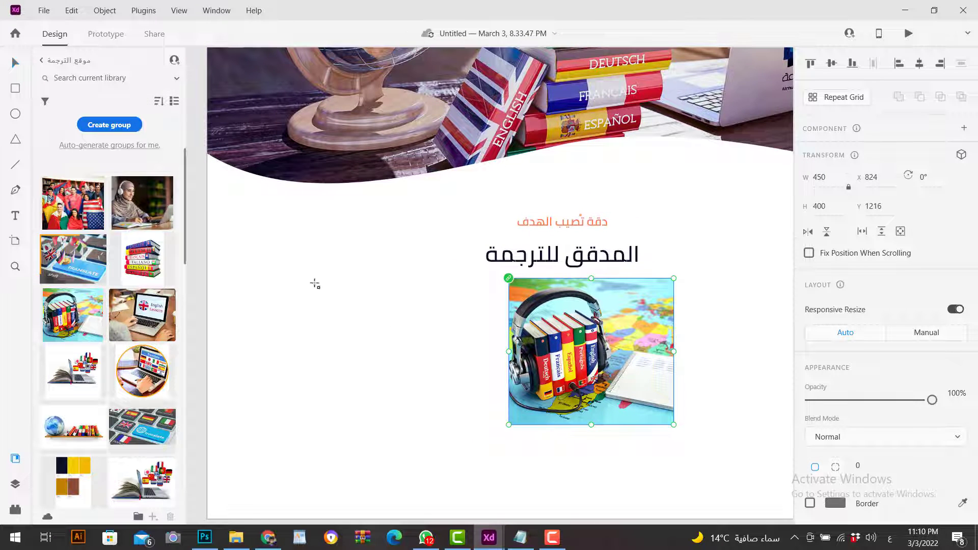
left_click_drag(300, 285, 478, 436)
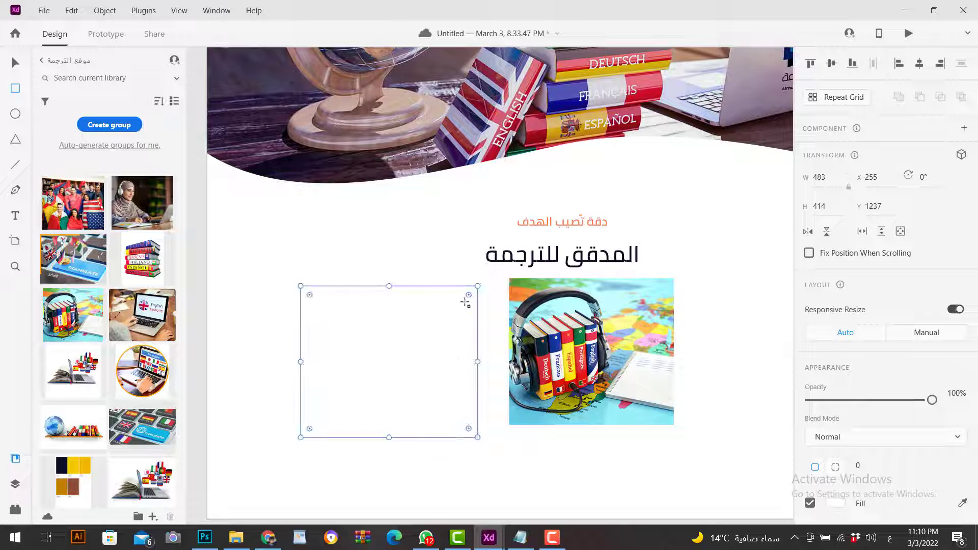
left_click_drag(469, 299, 463, 302)
left_click(16, 63)
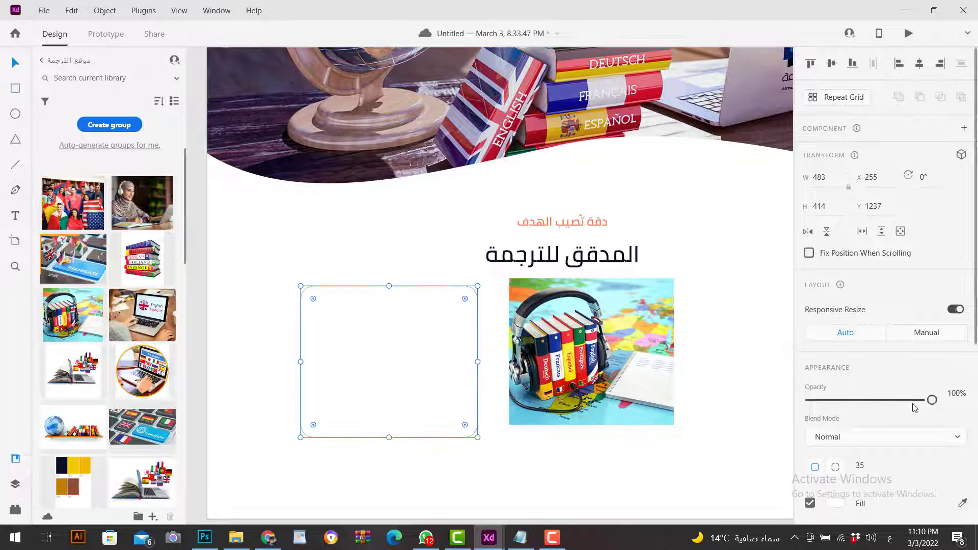
Step: Remove the rounded rectangle's border and fill it with the blue #1A82A1
scroll(849, 473, "down", 3)
left_click(810, 409)
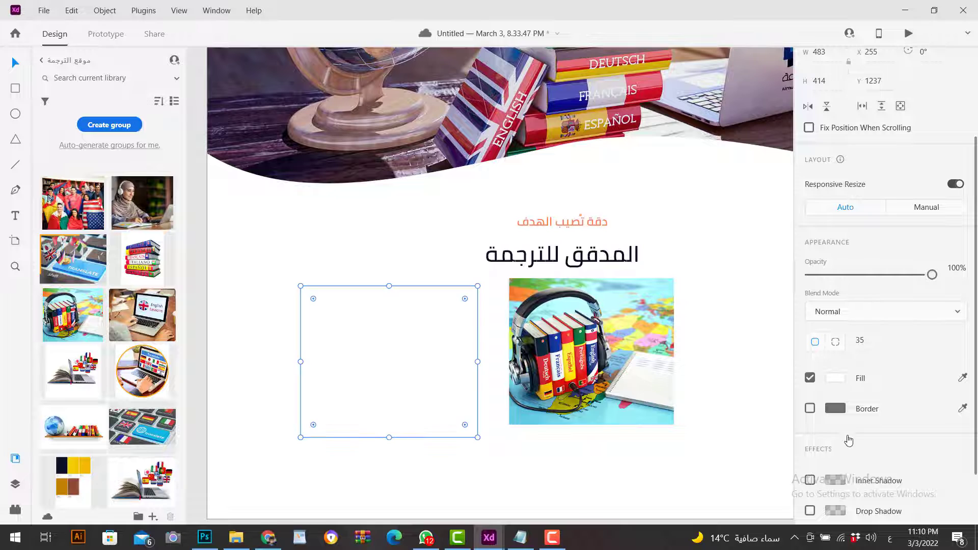
left_click(838, 378)
left_click(770, 352)
left_click(737, 342)
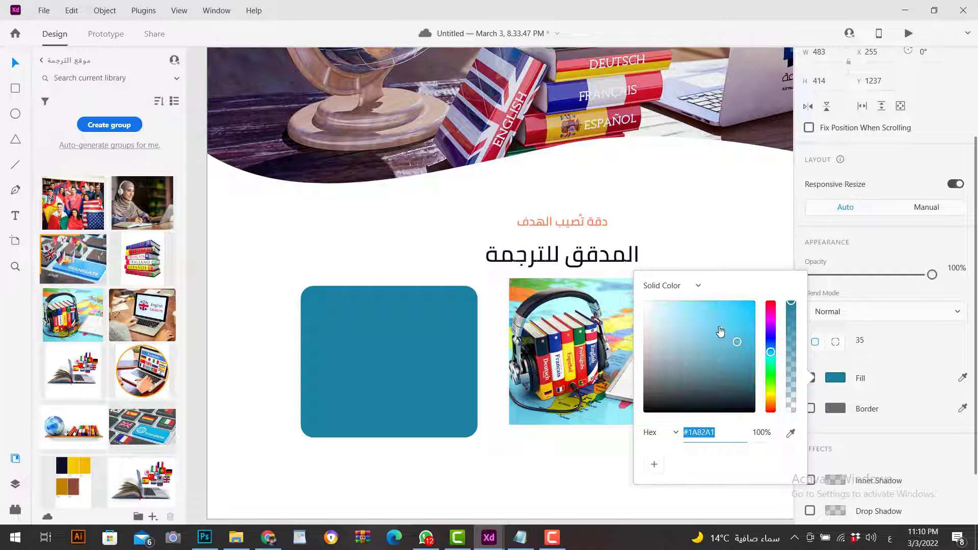
left_click(310, 243)
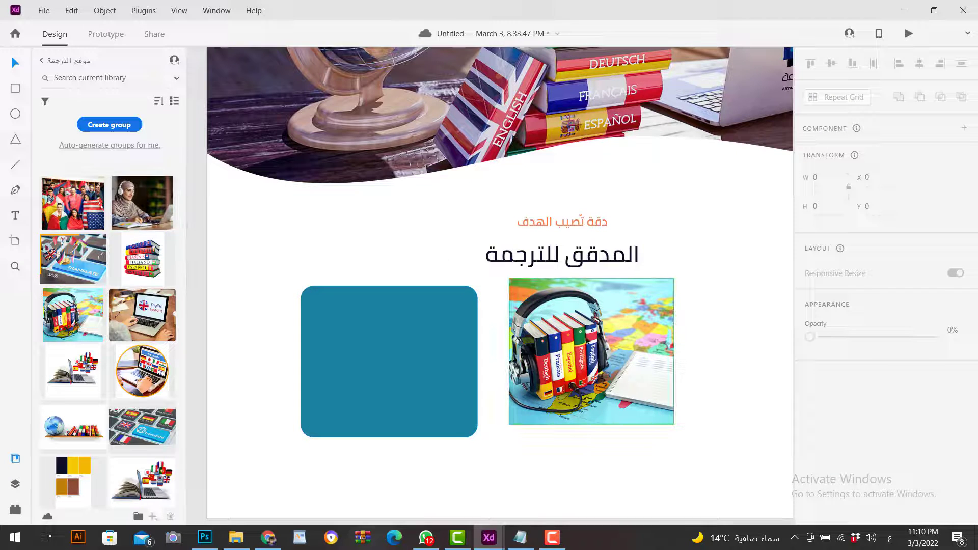
Step: Overlap the photo with the blue rounded rectangle, bring it forward, and mask it with that shape
left_click_drag(540, 373, 465, 386)
right_click(533, 370)
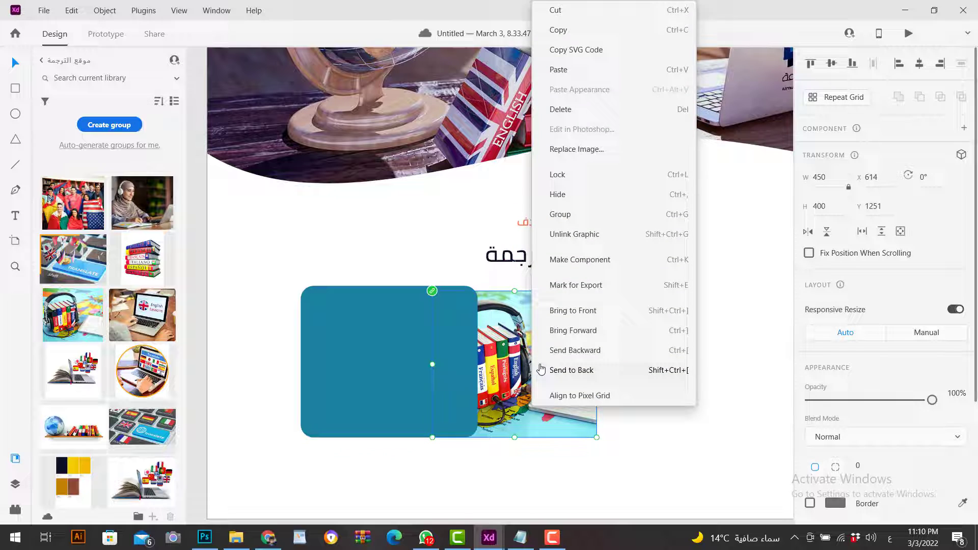
left_click(576, 331)
left_click(384, 368, "shift")
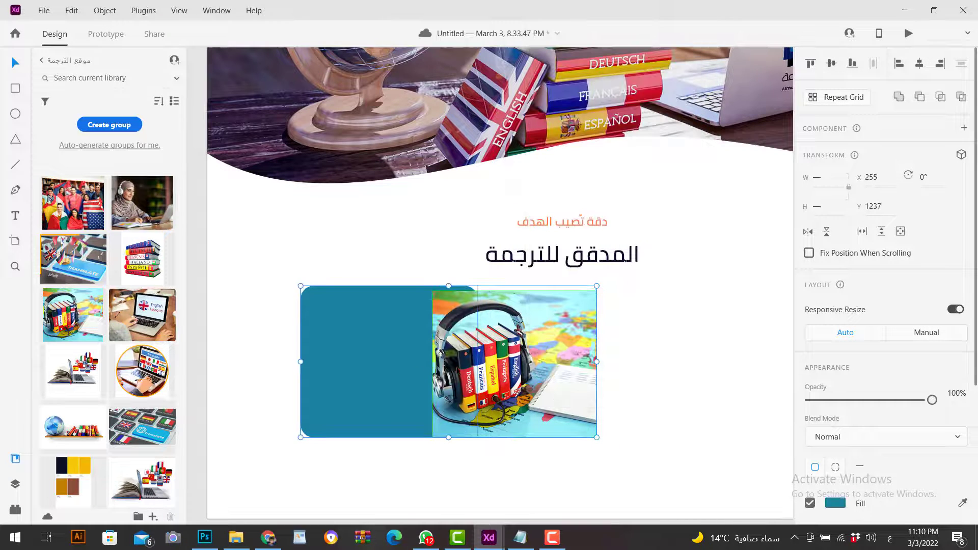
right_click(476, 368)
left_click(534, 194)
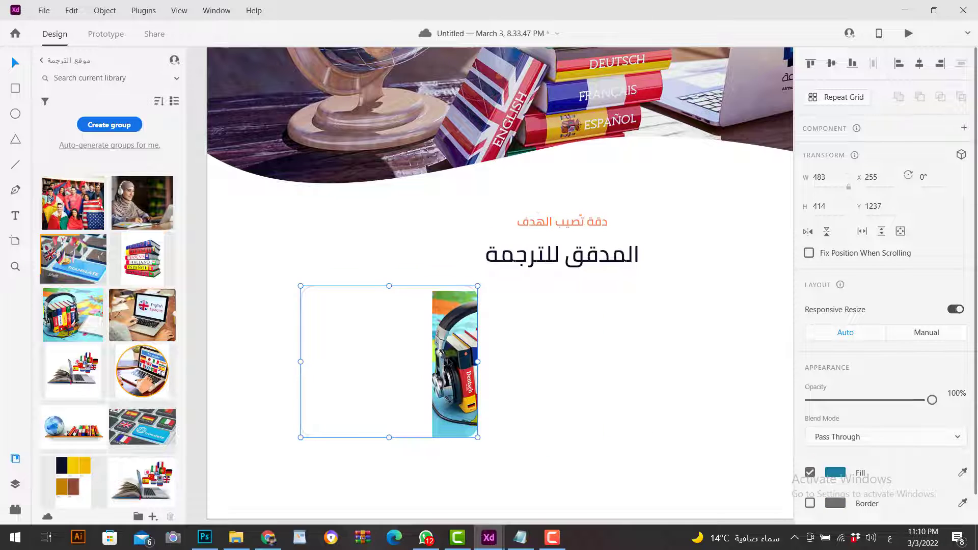
Step: Move the photo inside its mask and enlarge it to about 486 by 432 px so it fills the rounded frame
double_click(451, 370)
left_click_drag(451, 370, 315, 358)
left_click_drag(461, 424, 475, 436)
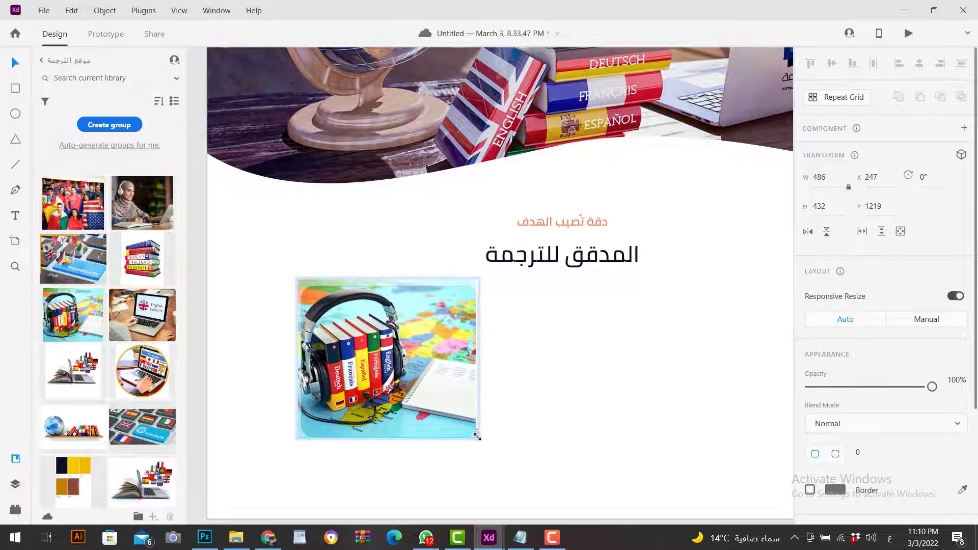
left_click_drag(429, 392, 431, 396)
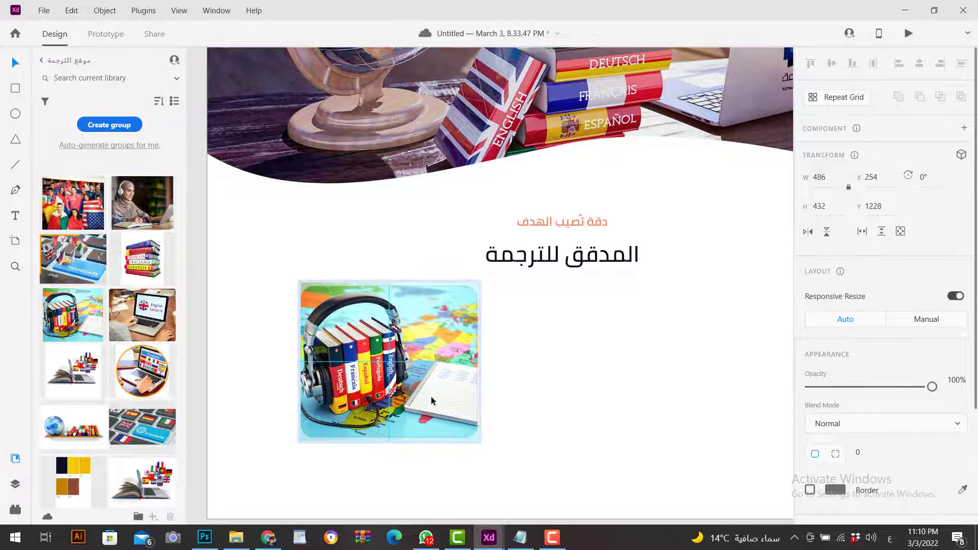
Step: Leave the mask contents and move the whole rounded photo to about X 265, Y 1262
left_click(527, 411)
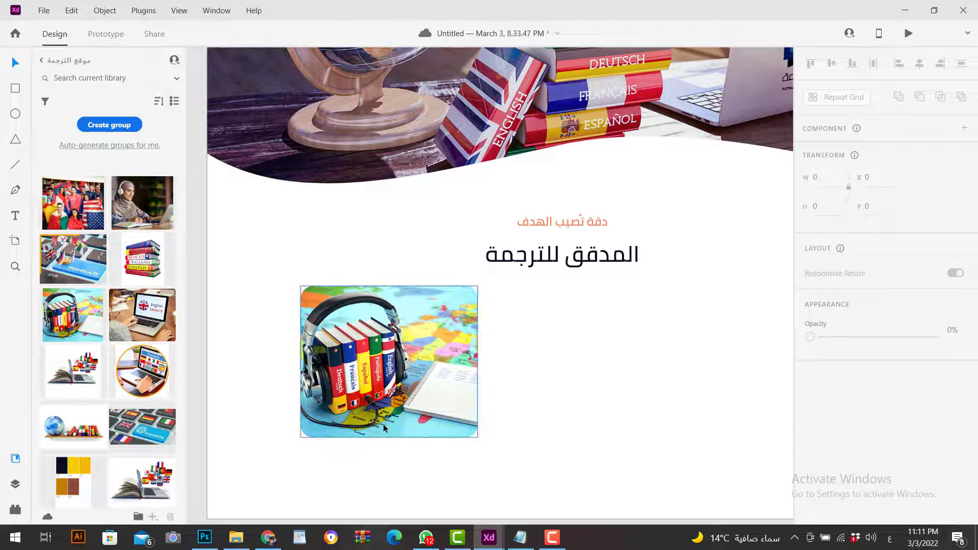
left_click(416, 383)
left_click_drag(415, 381, 418, 390)
Step: Place the clock-element hourglass image from the library beside the heading المدقق للترجمة, scaled down to about 103 by 143 px
scroll(627, 365, "right", 1)
scroll(114, 393, "down", 4)
scroll(115, 394, "down", 2)
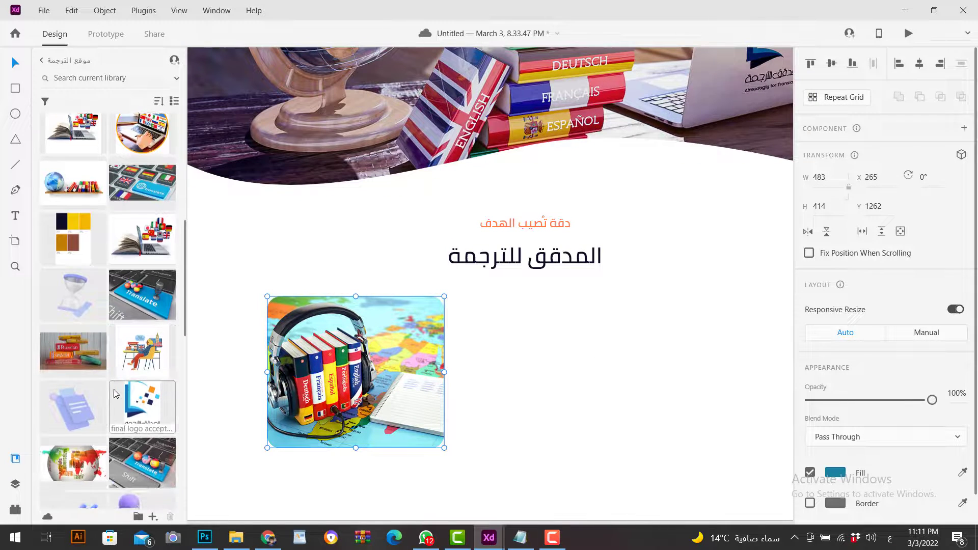
left_click_drag(72, 281, 646, 251)
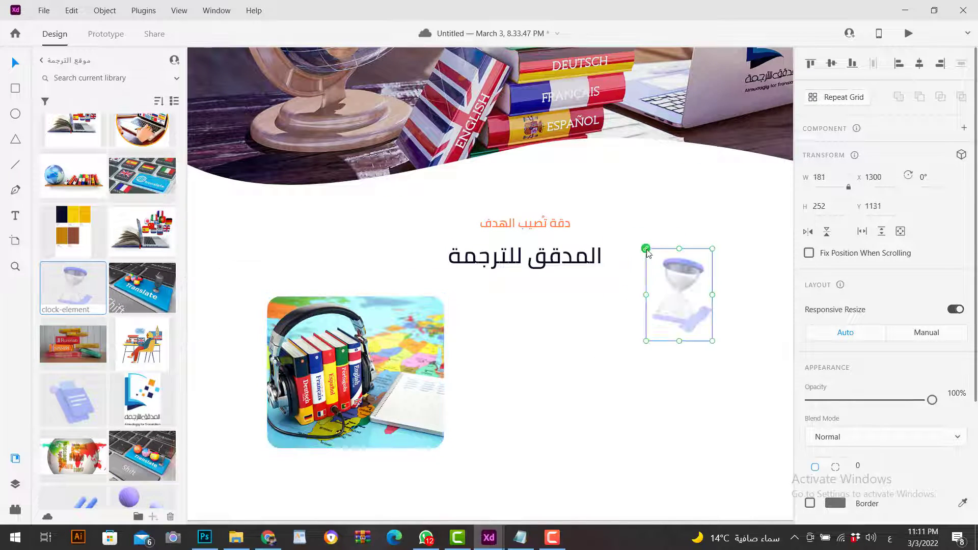
left_click_drag(714, 343, 631, 265)
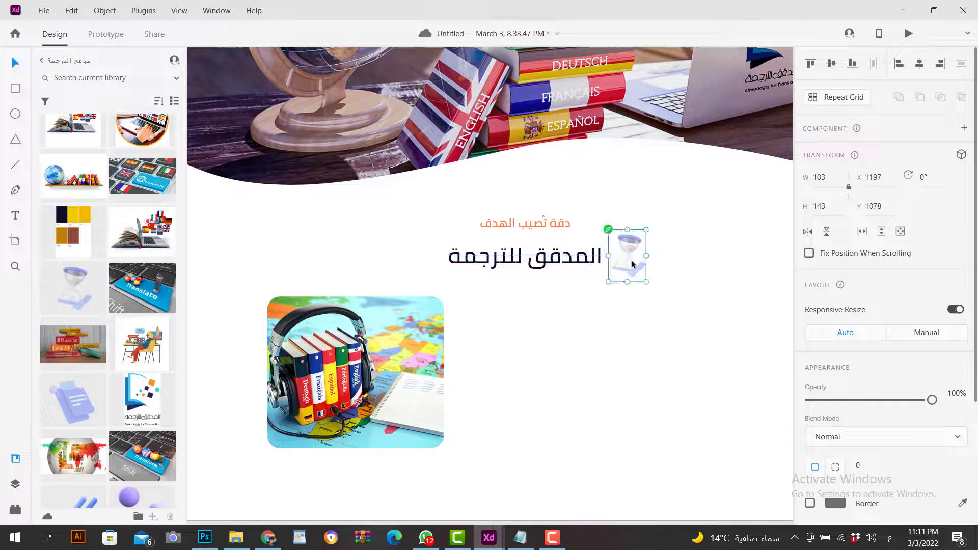
Step: Move the rounded photo further from the heading, to about X 218, Y 1311
left_click_drag(470, 336, 352, 378)
left_click_drag(367, 358, 349, 376)
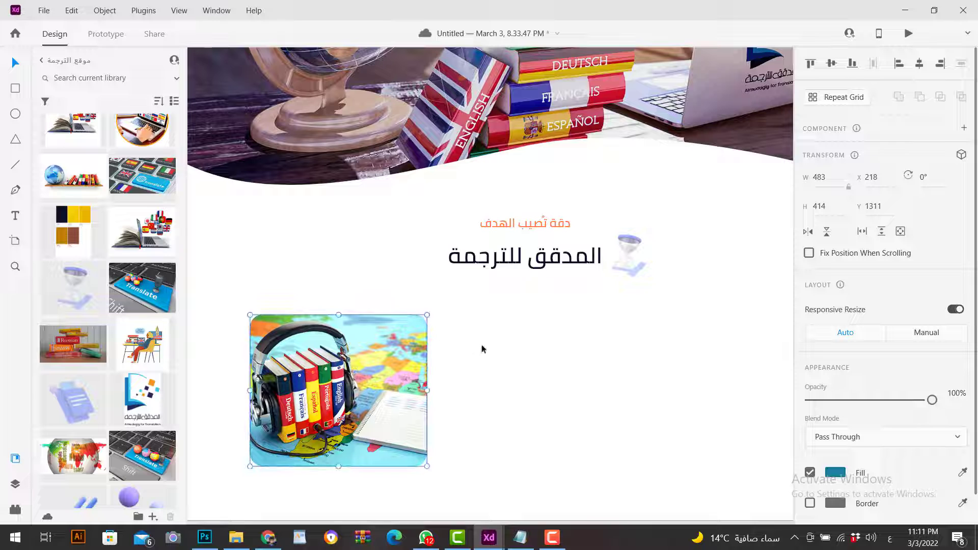
scroll(625, 338, "down", 2)
scroll(625, 338, "up", 2)
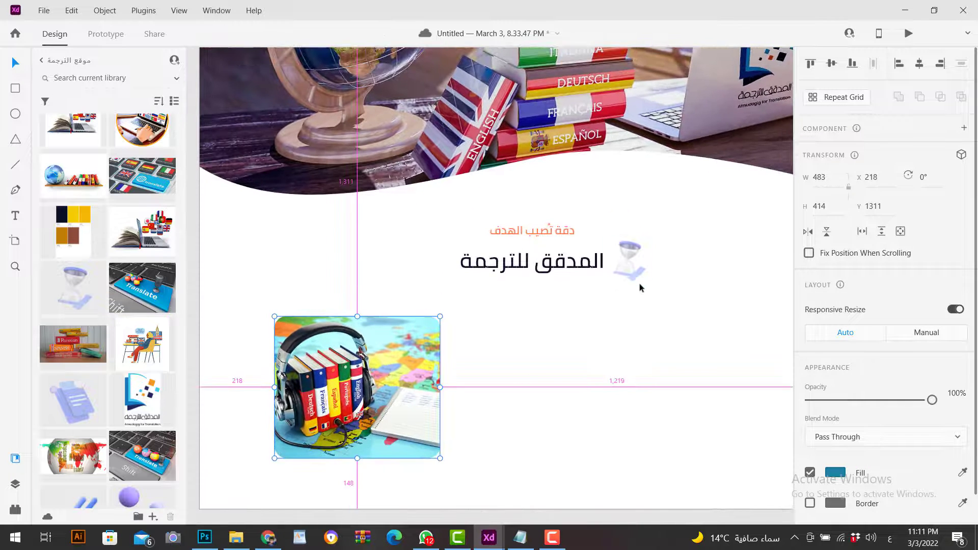
Step: Select the heading and the hourglass together and nudge them slightly to about X 763, Y 1075
left_click(616, 279)
left_click(616, 282)
left_click_drag(548, 270, 552, 266)
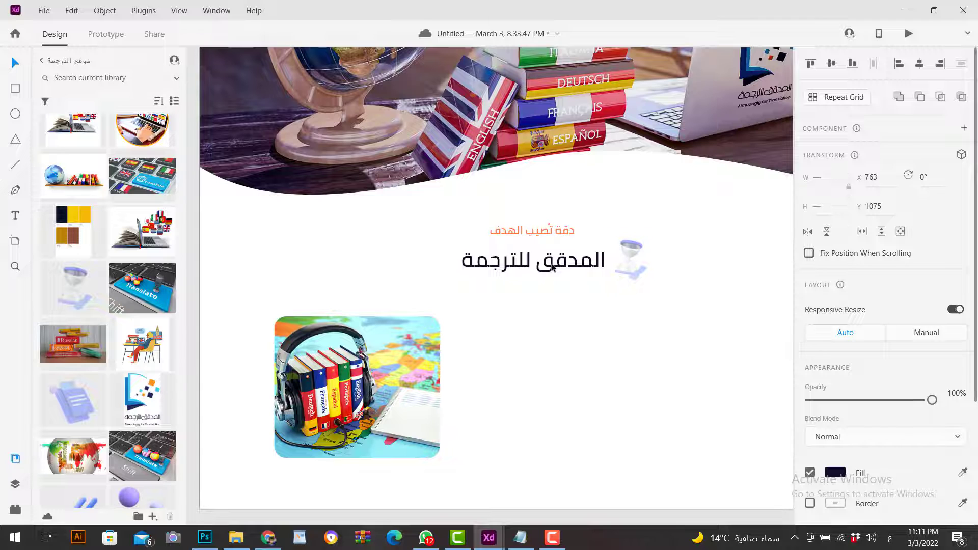
left_click(620, 344)
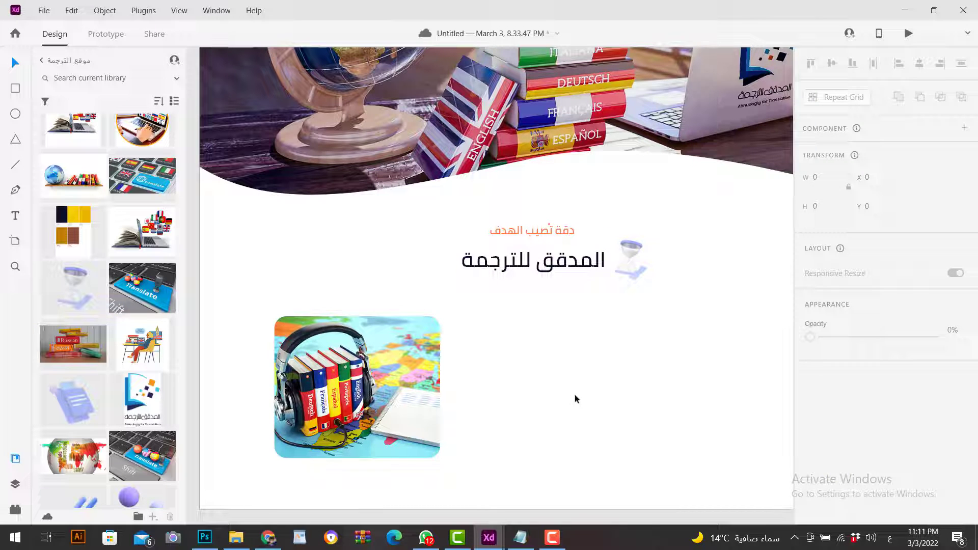
Step: Place the PinClipart translation-computer illustration from the library in the empty area across from the photo and shrink it to icon size
scroll(76, 330, "down", 6)
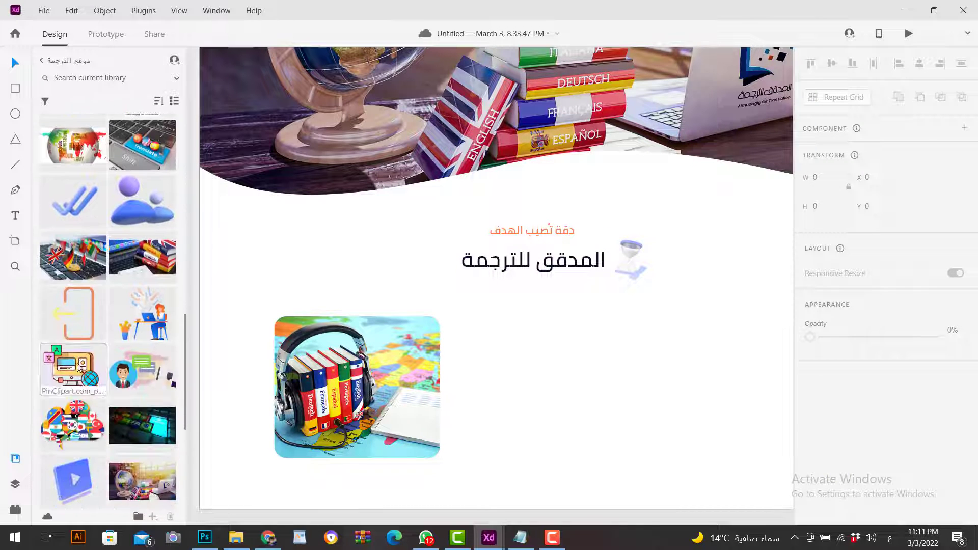
left_click_drag(79, 369, 694, 337)
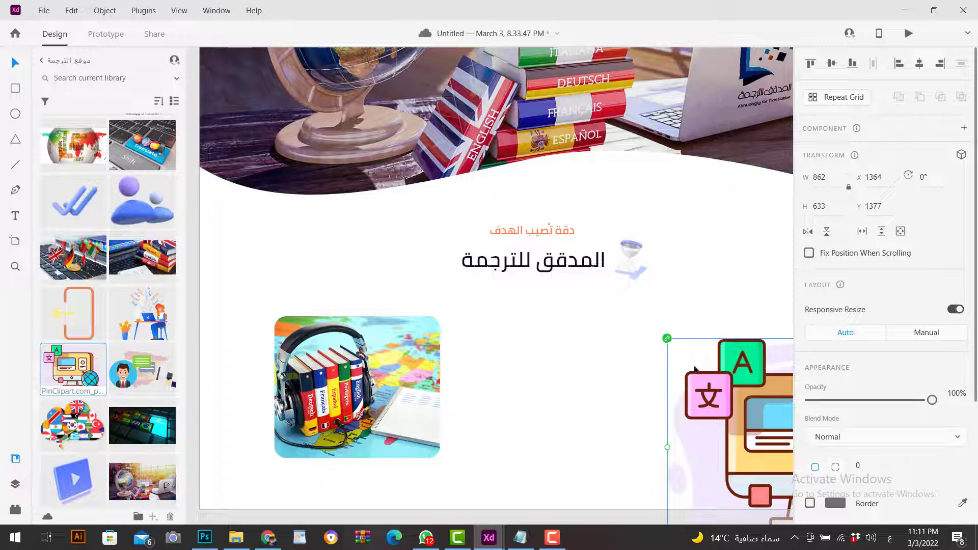
scroll(673, 376, "down", 4)
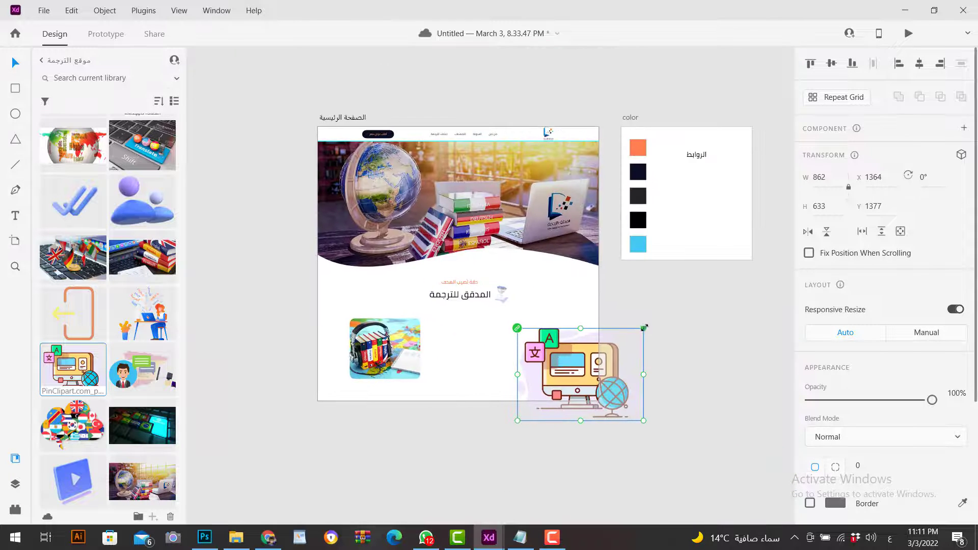
left_click_drag(648, 325, 633, 301)
scroll(523, 341, "up", 3)
scroll(522, 326, "down", 2)
left_click(618, 393)
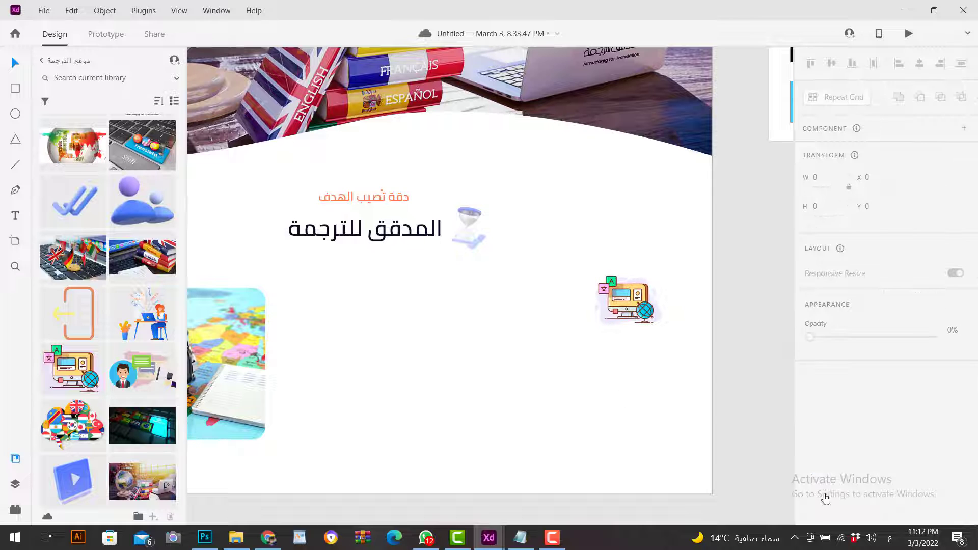
Step: Show the artboard's layout grid and fit the computer illustration against a column edge at about 138 by 101 px, X 1504
left_click(657, 409)
left_click(810, 489)
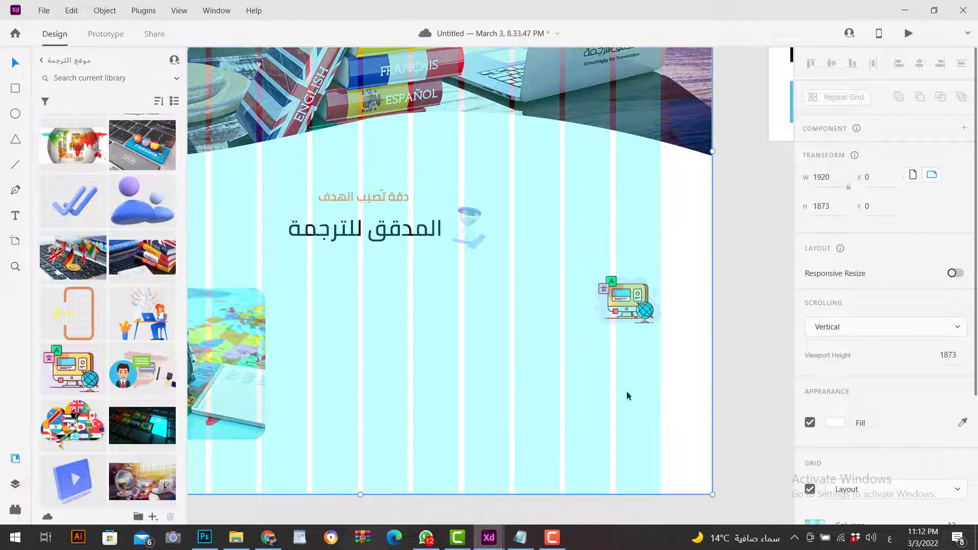
left_click_drag(636, 309, 588, 312)
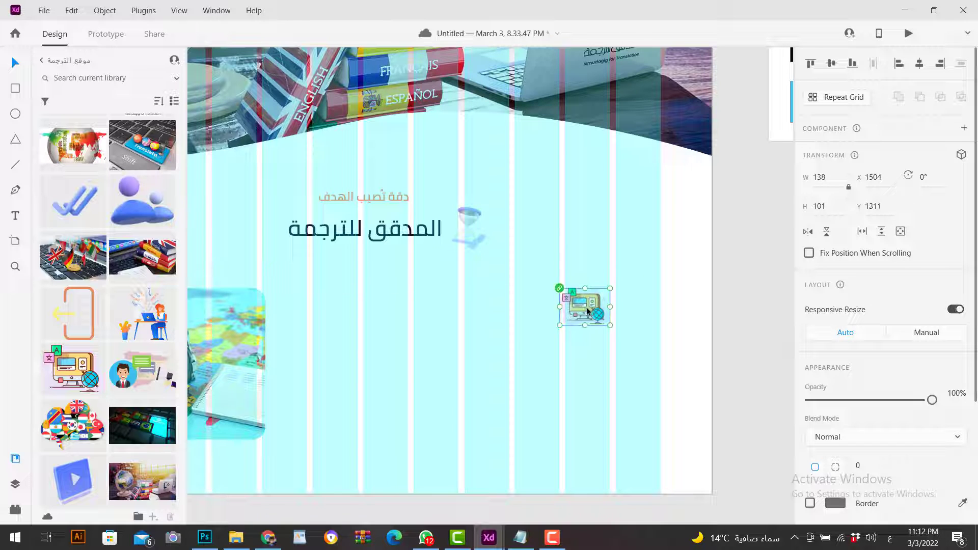
left_click(506, 342)
Step: Move the rounded photo to about X 278, Y 1279 on the column grid and align the illustration's top with it
scroll(426, 349, "left", 5)
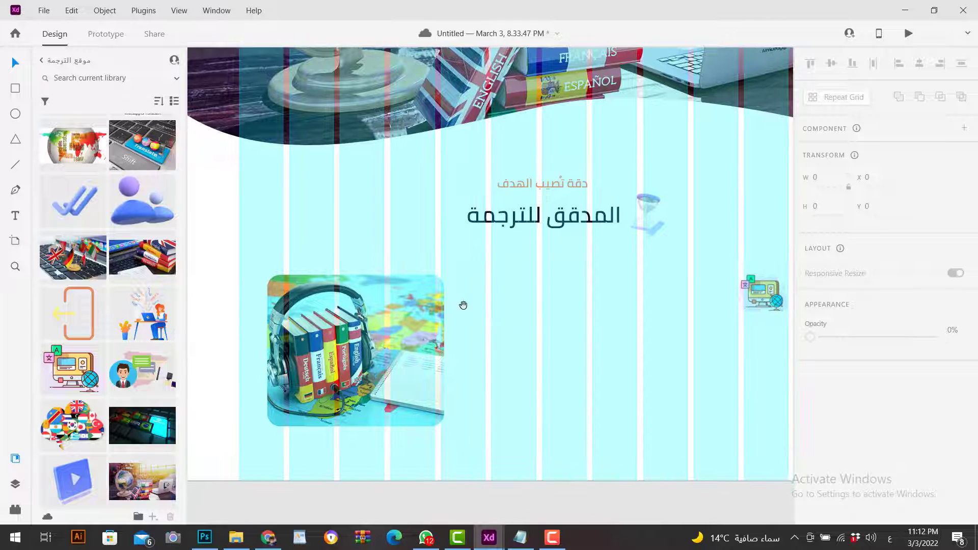
left_click(391, 317)
left_click_drag(391, 317, 401, 311)
left_click_drag(710, 324, 592, 325)
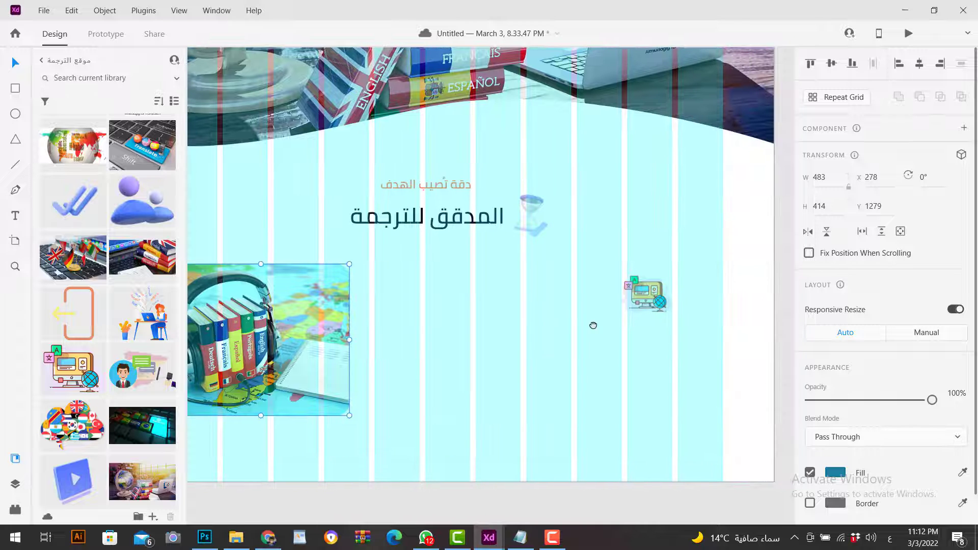
left_click_drag(651, 300, 652, 288)
Step: Shrink the computer illustration slightly from its lower-left corner, keeping its right side at the column edge
scroll(652, 288, "up", 5)
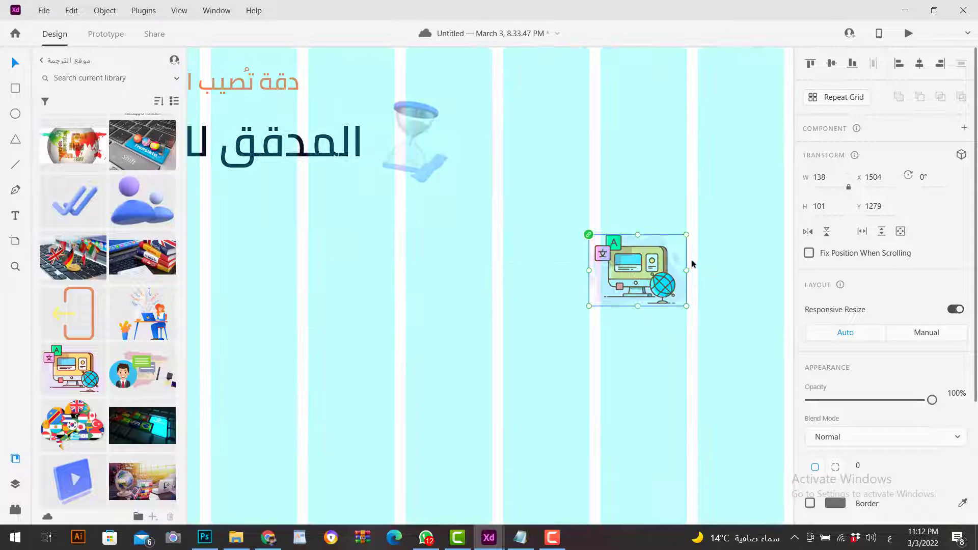
left_click_drag(588, 308, 600, 298)
left_click(668, 338)
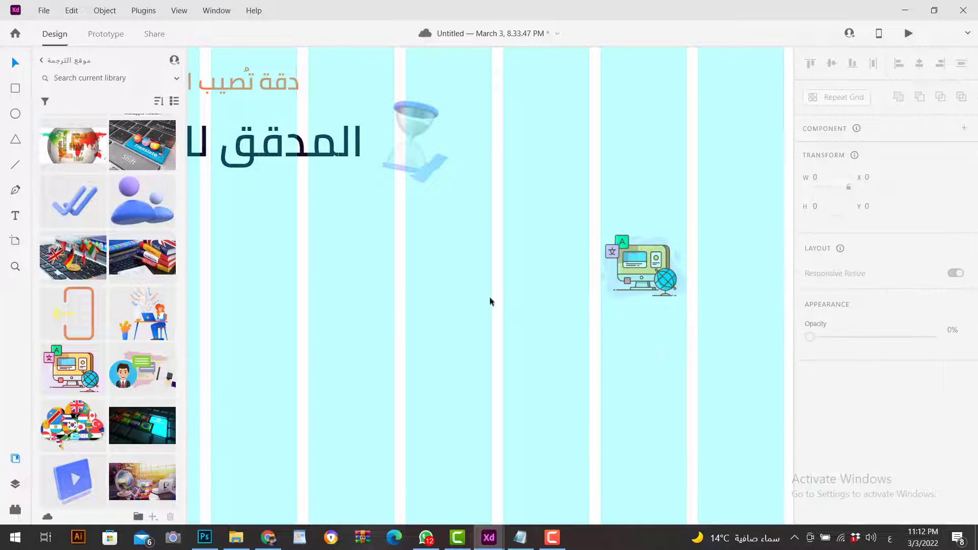
Step: Hide the layout grid on the home page artboard
scroll(490, 302, "left", 3)
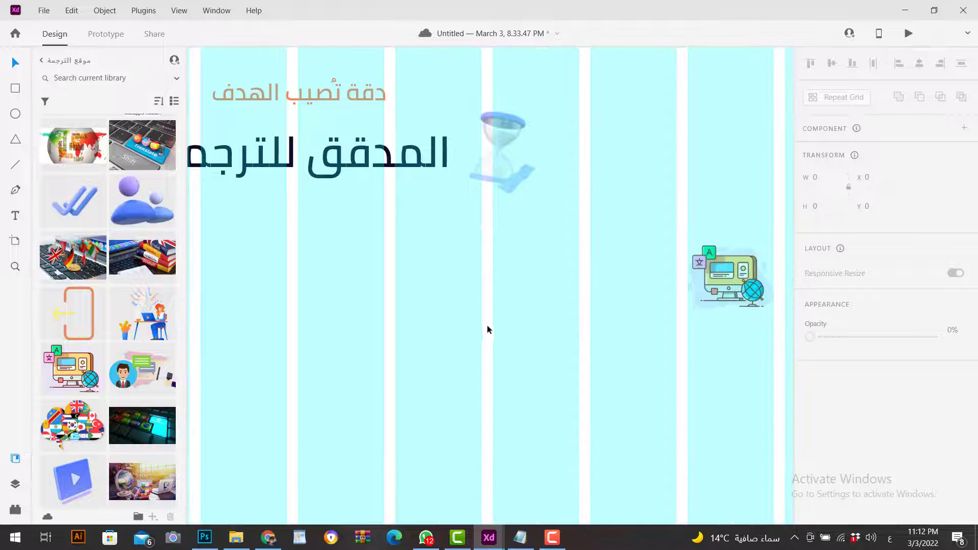
scroll(488, 330, "down", 3)
left_click_drag(536, 341, 589, 341)
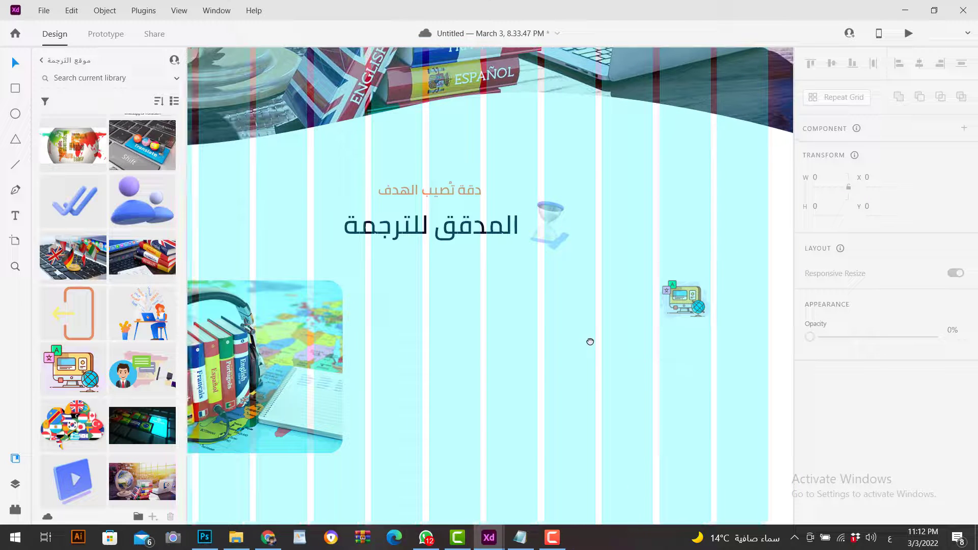
double_click(701, 416)
left_click(810, 489)
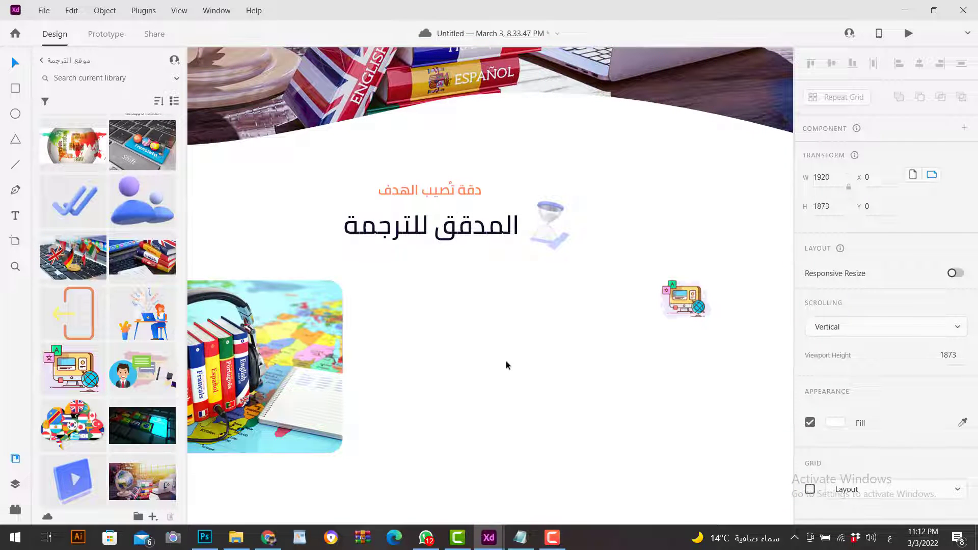
Step: Copy the line مكتب ترجمة معتمدة في السعودية from the Notepad notes and return to the page design
left_click(520, 537)
left_click_drag(573, 294, 896, 290)
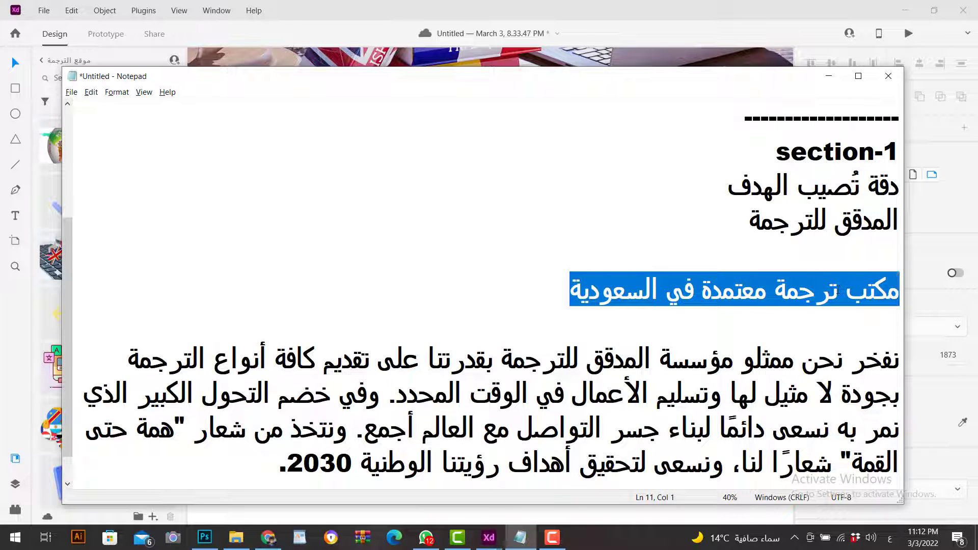
key("alt+Tab")
Step: Duplicate the heading المدقق للترجمة beside the computer illustration and replace its text with مكتب ترجمة معتمدة في السعودية
left_click(464, 232)
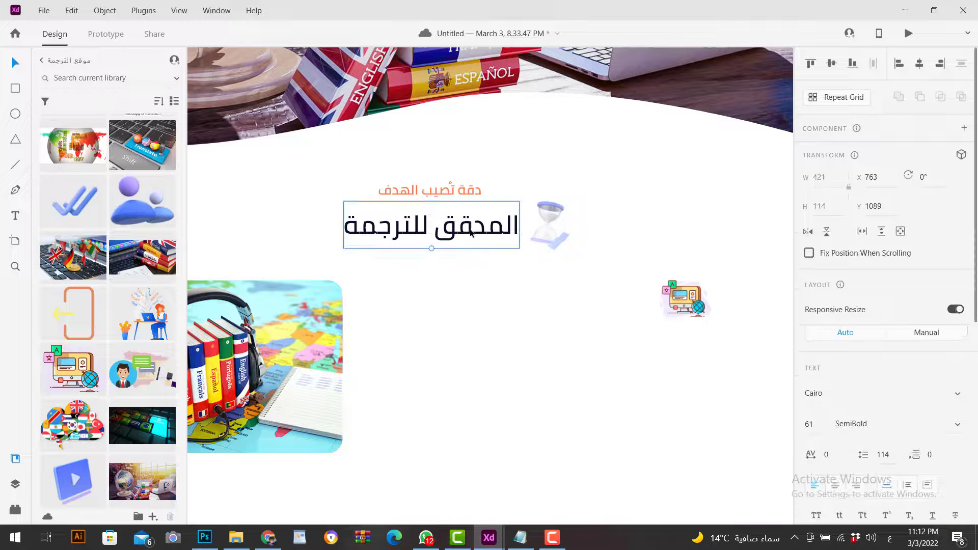
left_click_drag(469, 229, 592, 306, "alt")
double_click(592, 306)
triple_click(592, 307)
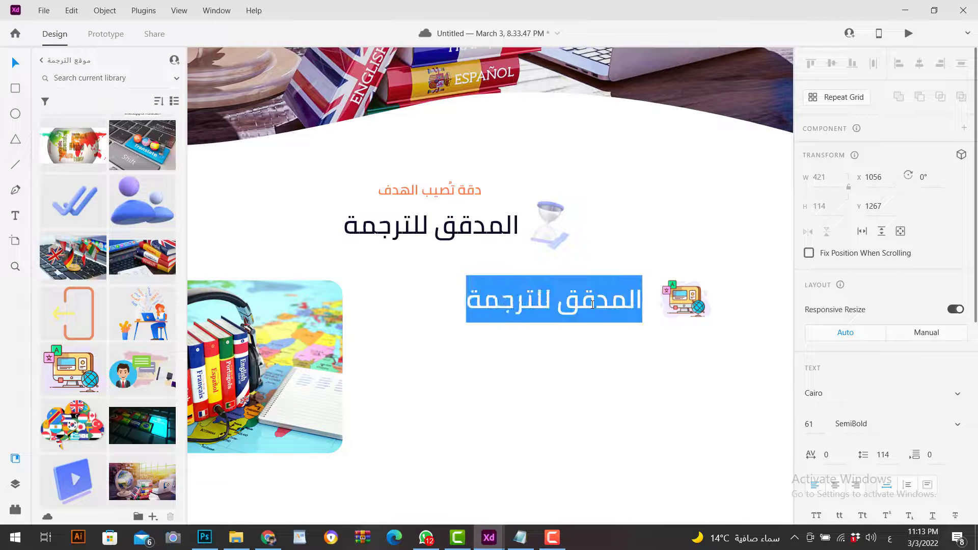
key("ctrl+v")
key("Escape")
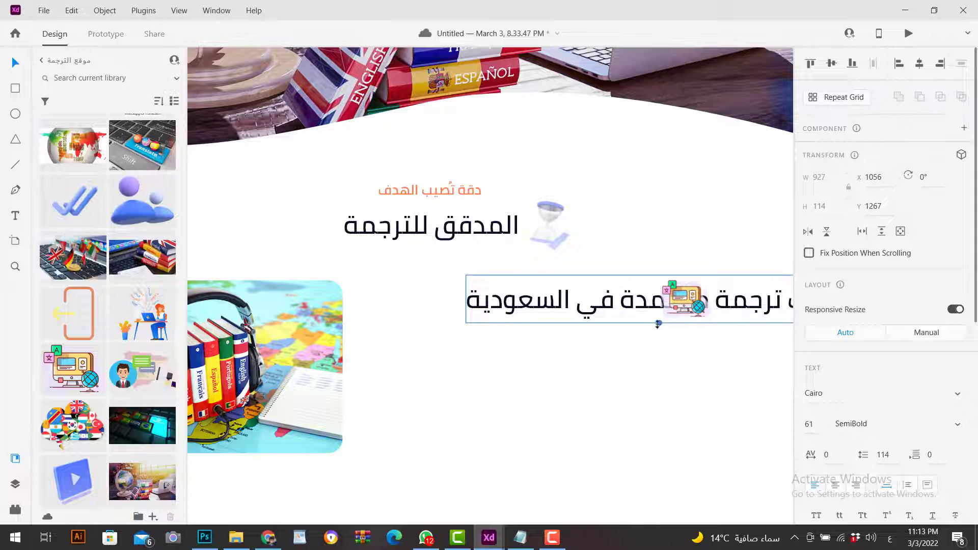
Step: Scale the new subheading down and position it under the computer illustration, with its right end aligned to the illustration's edge
left_click_drag(657, 323, 652, 309)
left_click_drag(641, 300, 563, 361)
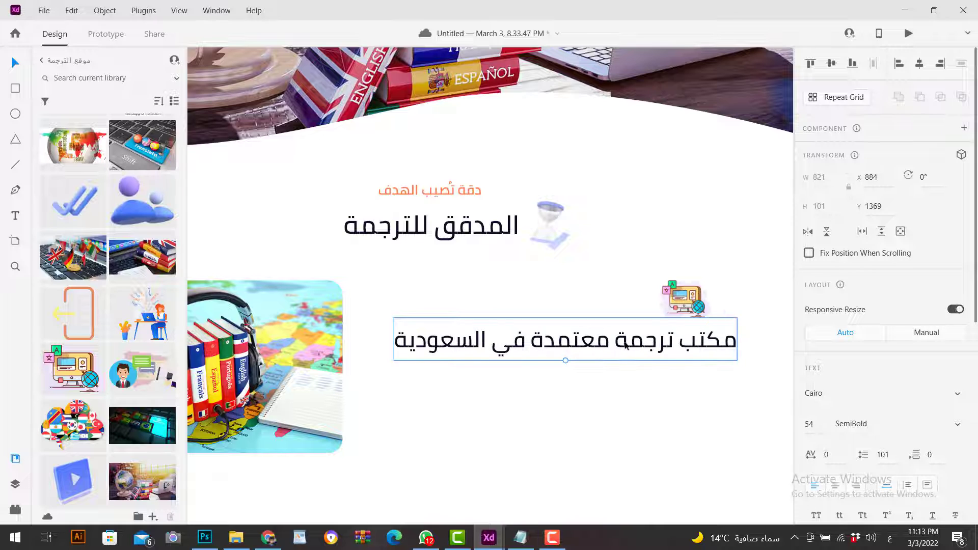
left_click_drag(623, 346, 599, 346)
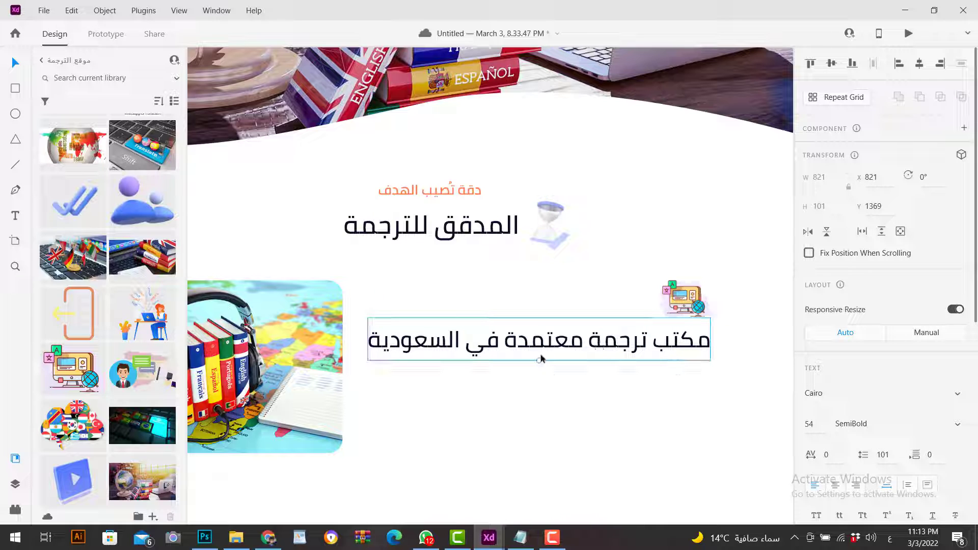
left_click_drag(540, 359, 539, 355)
left_click_drag(597, 342, 622, 341)
left_click(591, 382)
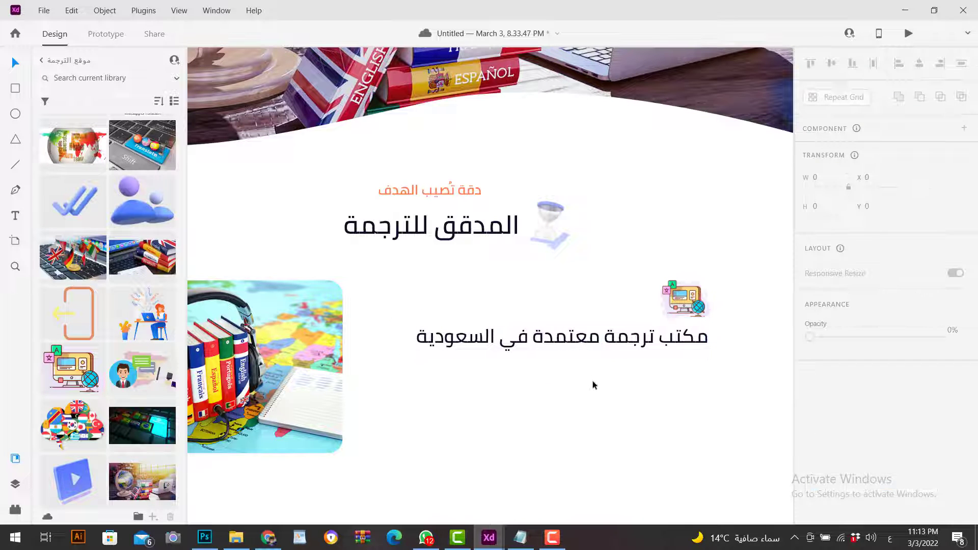
Step: Add a text object under the subheading and paste in the section-1 paragraph starting نفخر نحن ممثلو مؤسسة المدقق للترجمة from Notepad
left_click(16, 216)
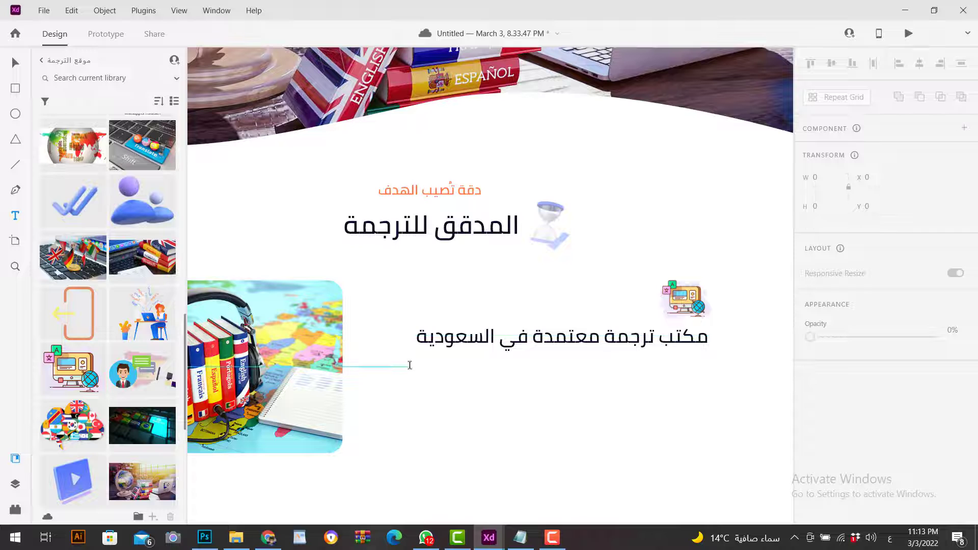
left_click(409, 365)
left_click(520, 537)
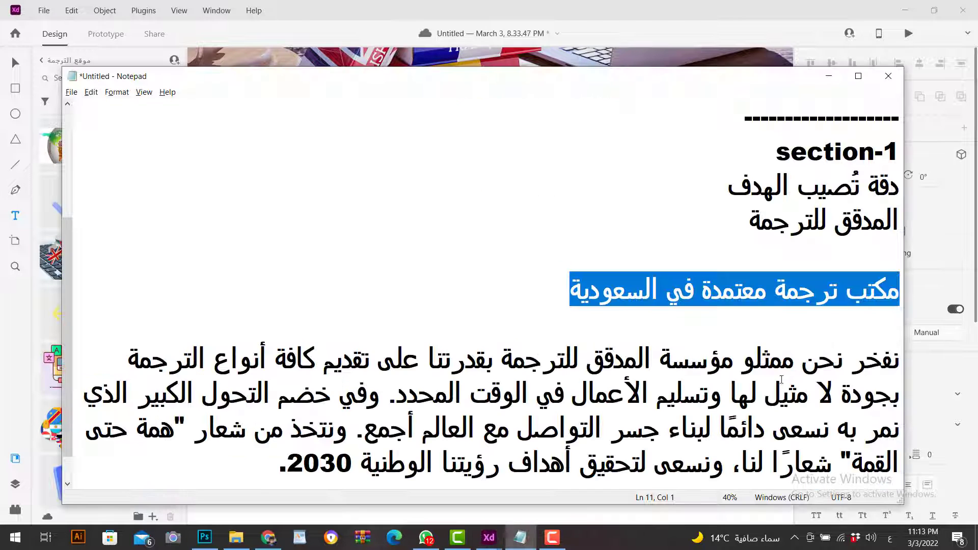
left_click_drag(899, 356, 272, 473)
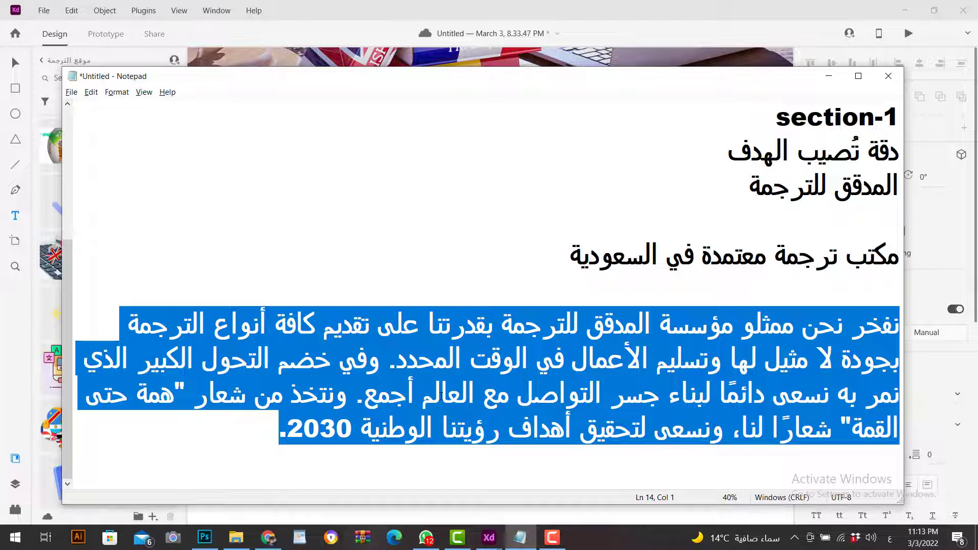
key("alt+Tab")
key("ctrl+v")
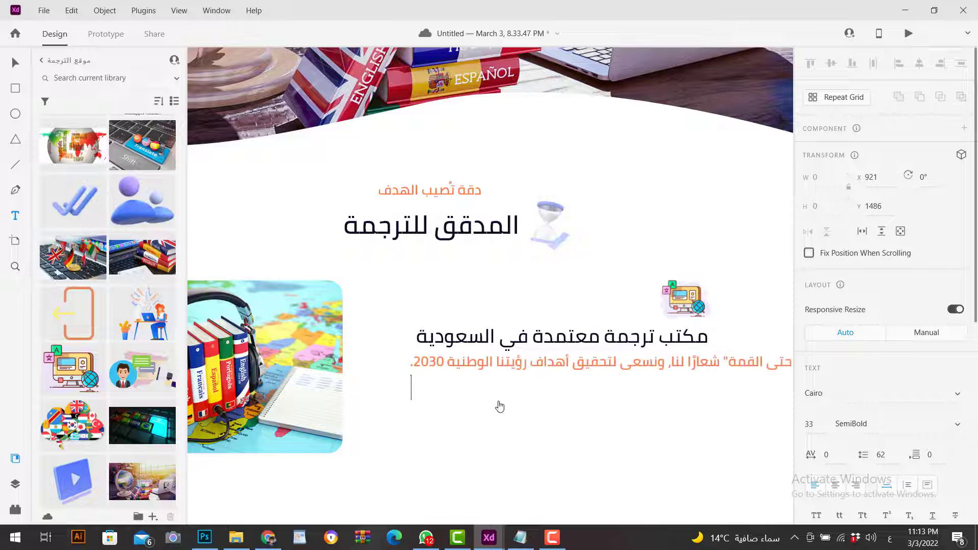
Step: Convert the pasted paragraph to a fixed-size text box
double_click(619, 363)
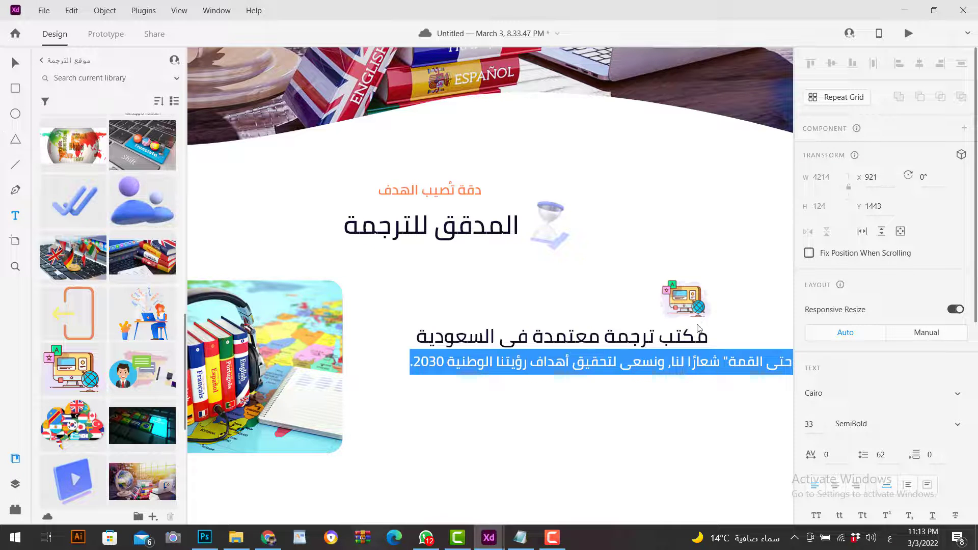
scroll(896, 446, "down", 3)
left_click(701, 365)
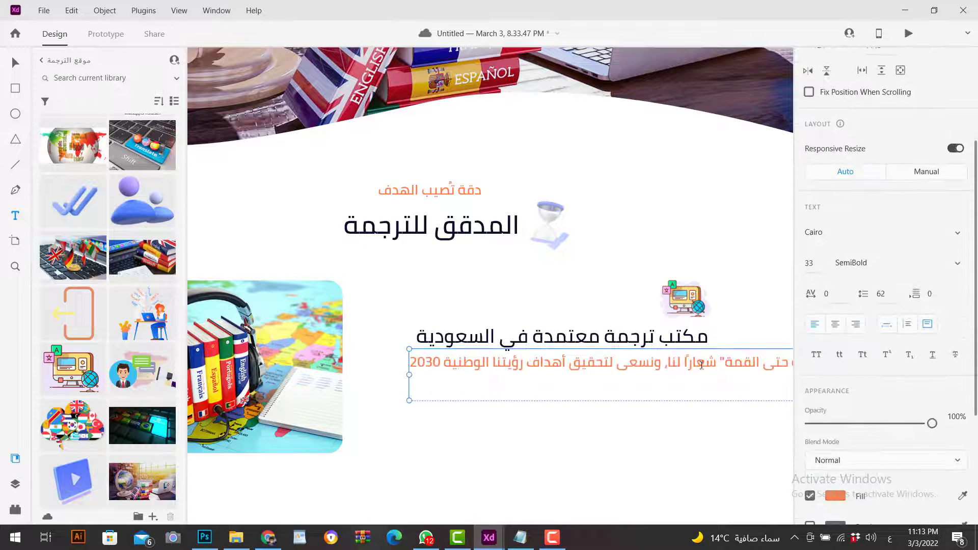
scroll(566, 388, "down", 5)
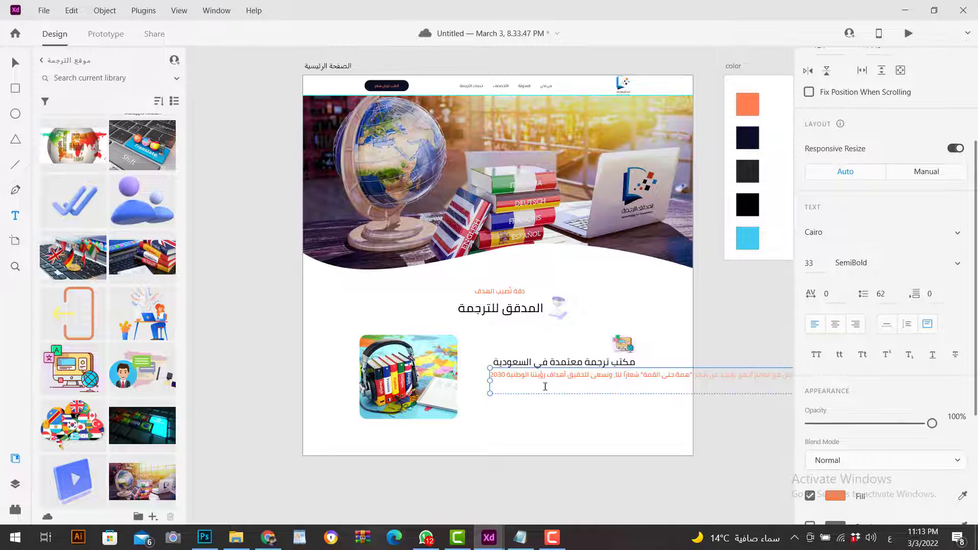
Step: Narrow and heighten the paragraph's text box to about 837 by 269 and place it under the subheading
left_click_drag(490, 382, 760, 387)
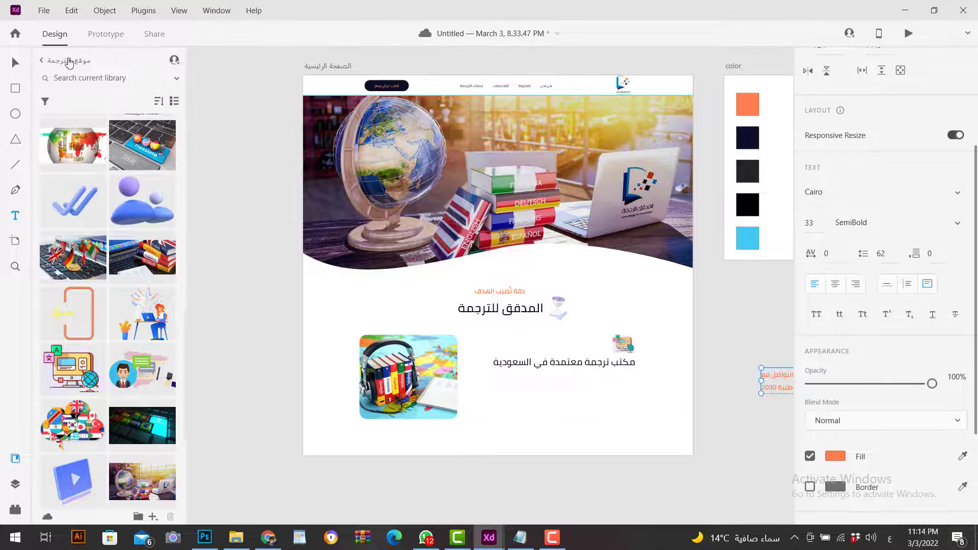
left_click(15, 64)
left_click_drag(761, 380, 653, 392)
left_click_drag(738, 403, 738, 435)
left_click(781, 366)
left_click_drag(756, 389, 701, 386)
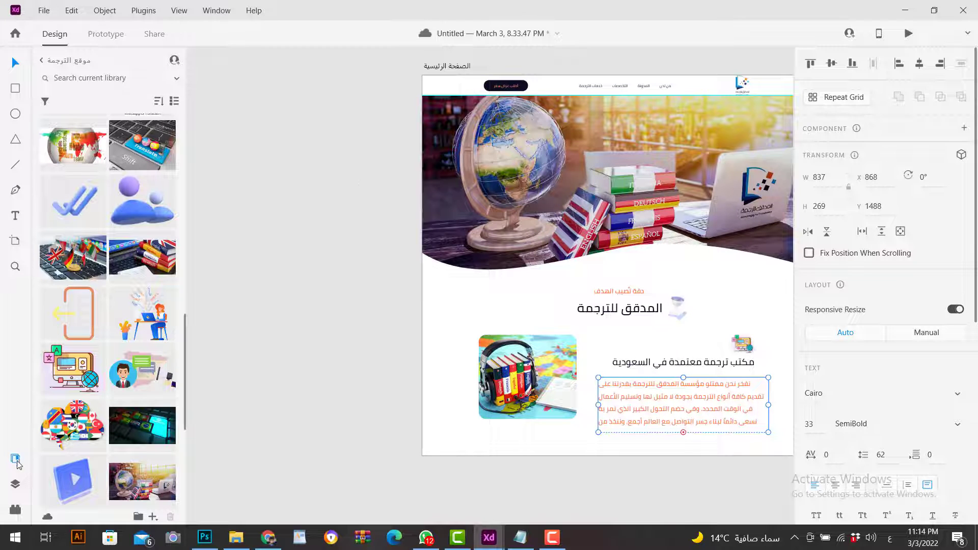
Step: Apply the document's saved text color to the paragraph and right-align it
left_click(64, 62)
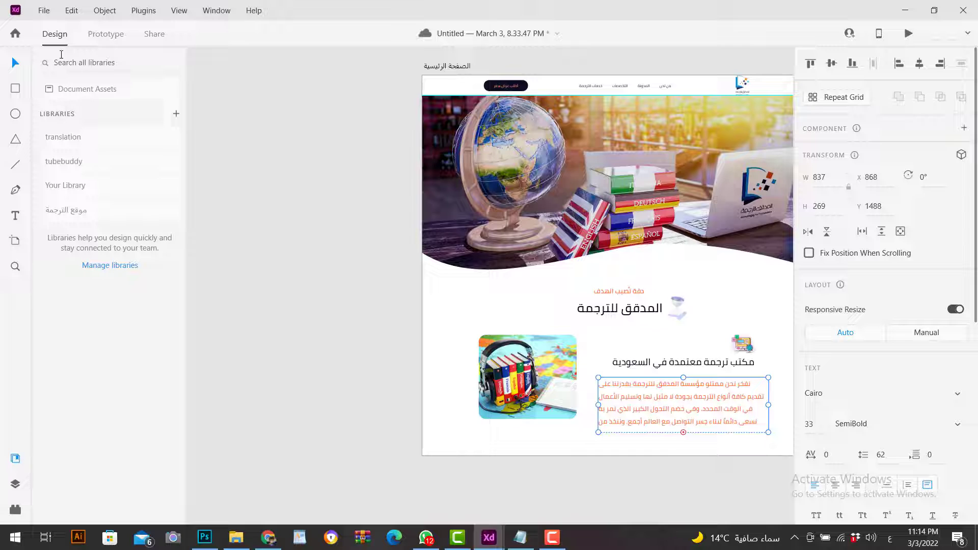
left_click(64, 89)
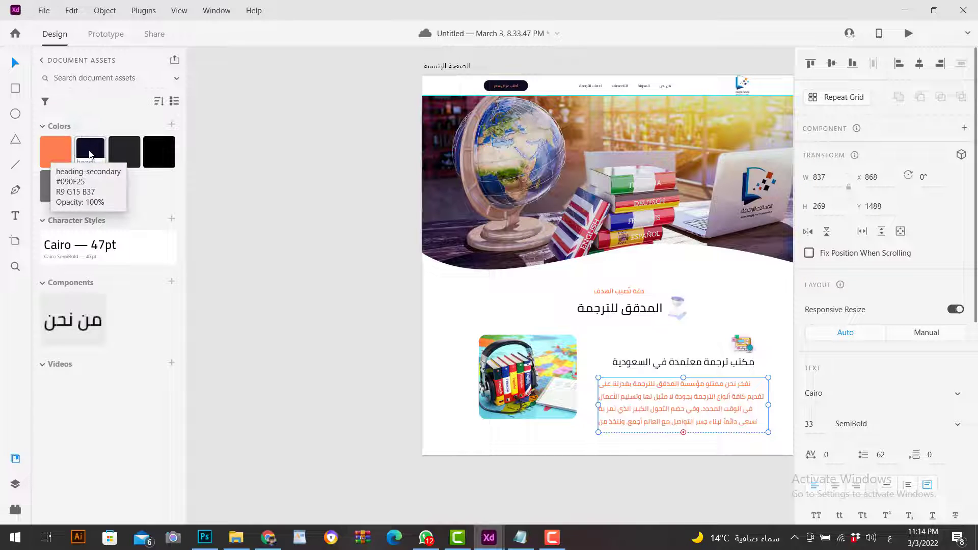
left_click(119, 154)
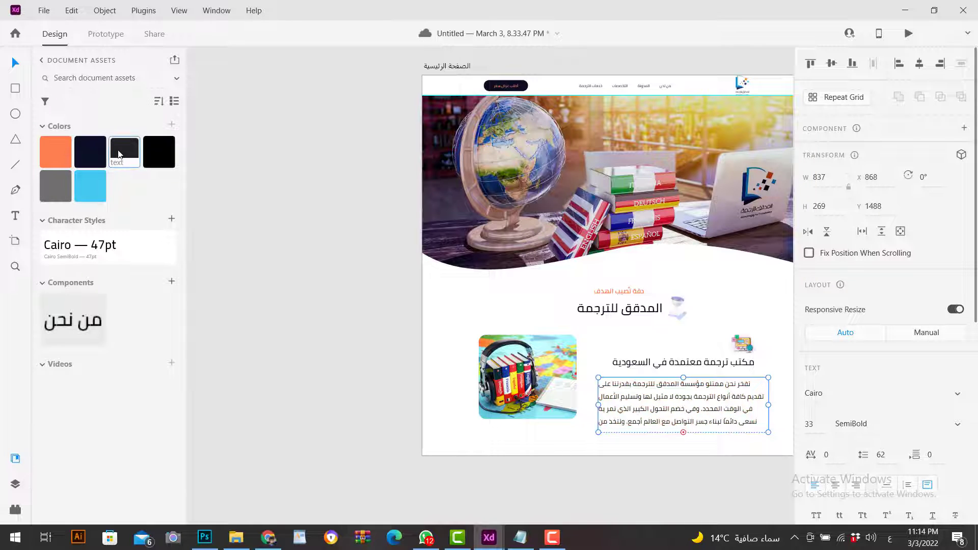
scroll(859, 483, "down", 2)
left_click(856, 396)
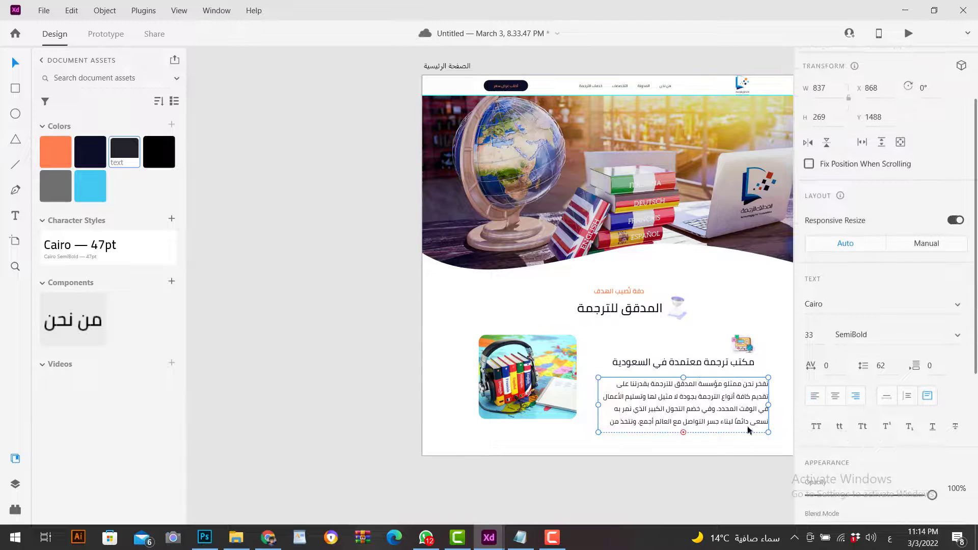
left_click(836, 397)
left_click(856, 396)
Step: Set the paragraph's font size to 22
scroll(687, 403, "up", 3)
left_click_drag(612, 365, 554, 357)
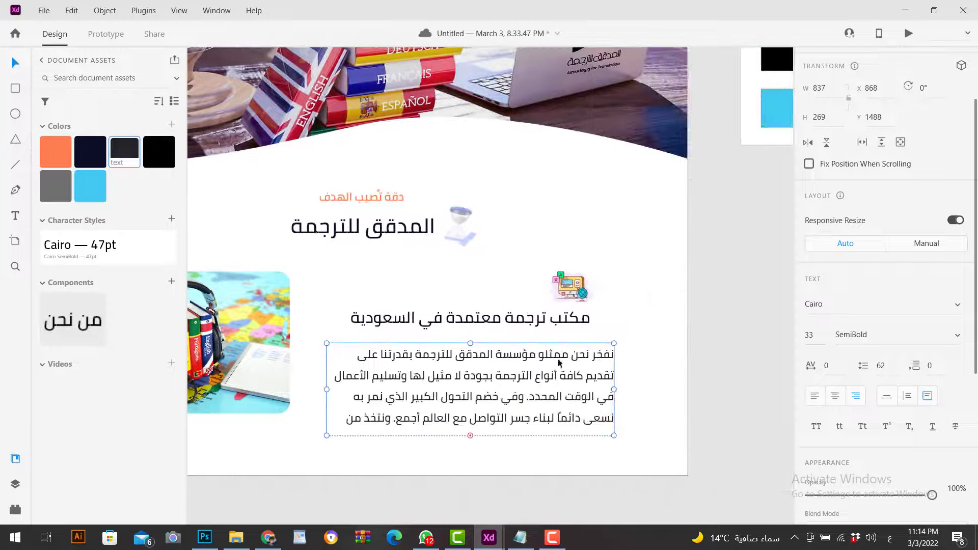
left_click(815, 337)
scroll(814, 335, "up", 10)
scroll(817, 336, "down", 15)
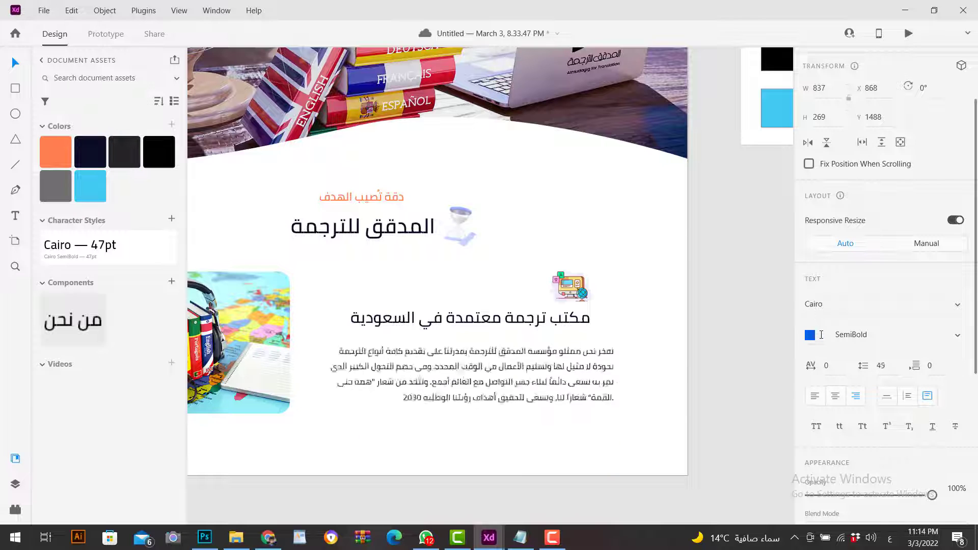
scroll(822, 336, "up", 2)
Step: Resize the paragraph's text box to about 188 high and bring its sides in, aligning its right edge with the subheading
left_click_drag(473, 436, 473, 406)
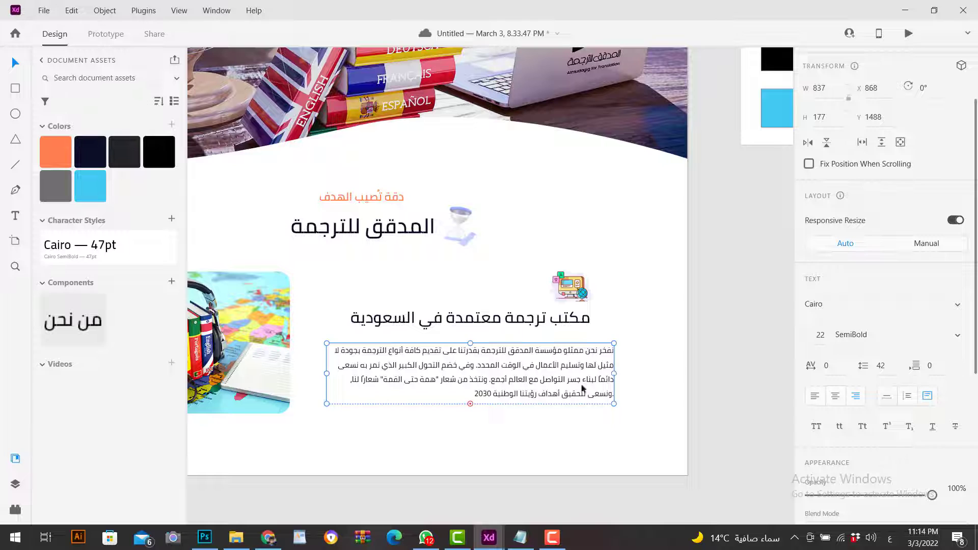
left_click_drag(613, 373, 599, 373)
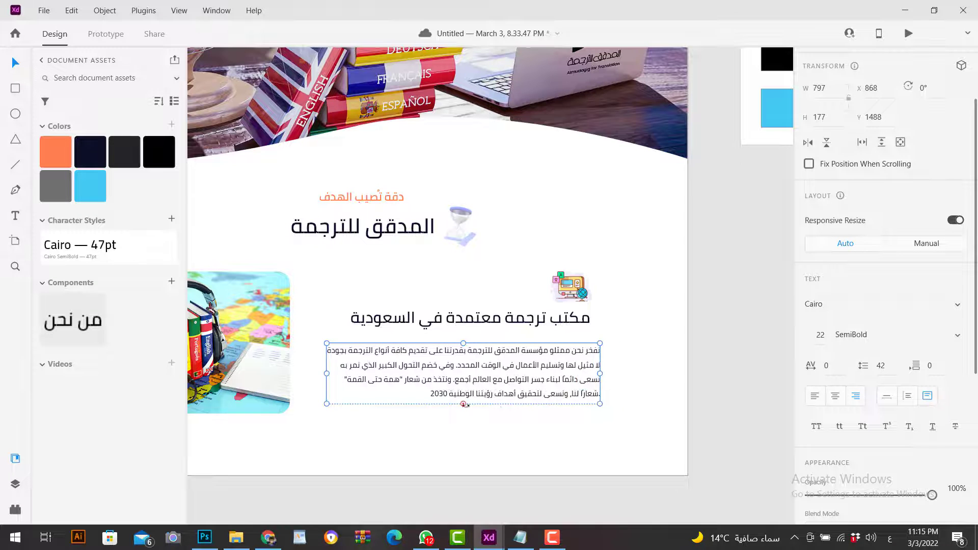
left_click_drag(464, 404, 463, 407)
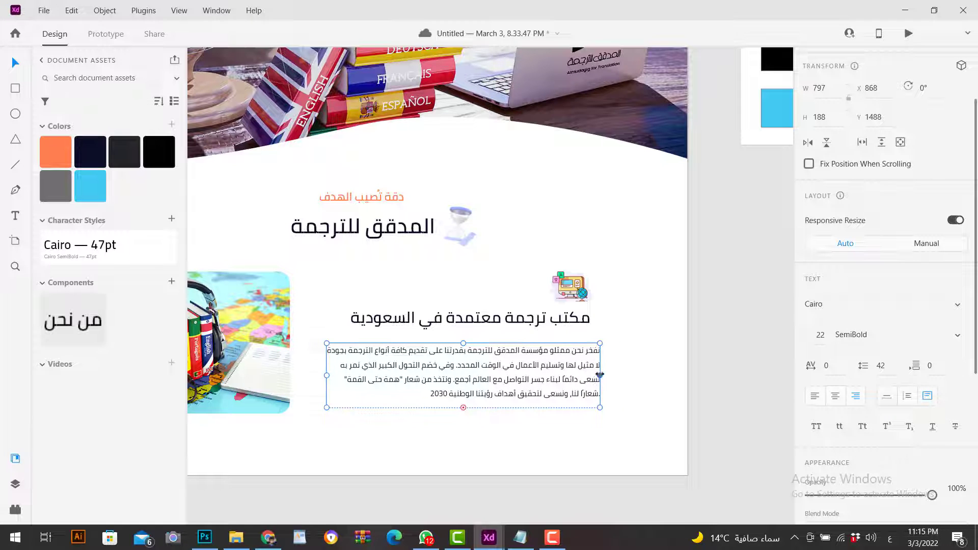
left_click_drag(600, 375, 592, 375)
scroll(562, 364, "up", 2)
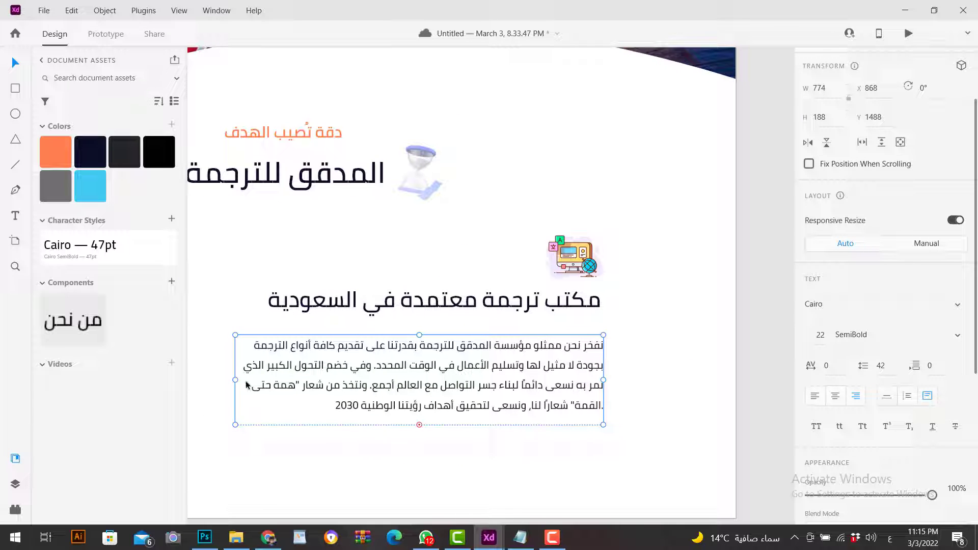
left_click_drag(235, 381, 293, 375)
Step: Increase the paragraph's line spacing in single-unit increments
scroll(385, 341, "down", 2)
left_click(884, 365)
key("Up")
key("Up")
key("Up")
key("Up")
key("Up")
key("Up")
key("Up")
key("Up")
key("Up")
key("Up")
key("Up")
key("Return")
left_click(585, 400)
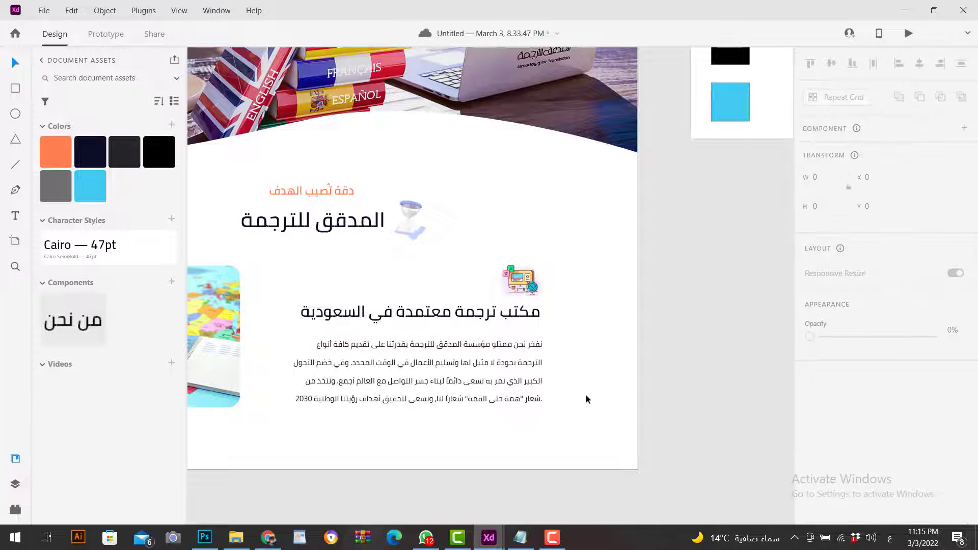
Step: Lower the rounded photo to Y 1324 and shift the paragraph and subheading slightly down beside it
left_click_drag(326, 275, 325, 291)
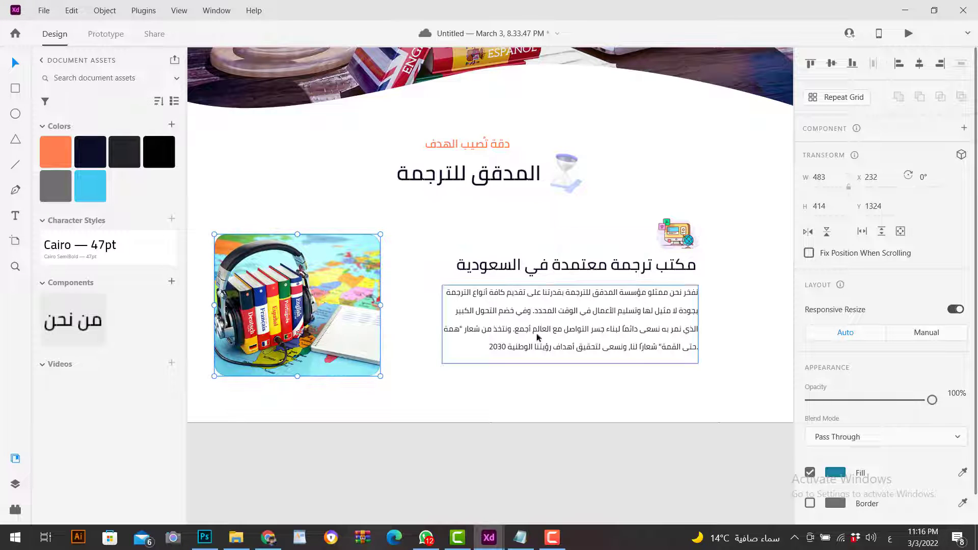
left_click_drag(633, 314, 630, 324)
left_click_drag(665, 267, 665, 271)
left_click(736, 334)
Step: Show the artboard's column layout grid and move the photo horizontally to X 278
scroll(582, 352, "down", 2)
left_click(682, 372)
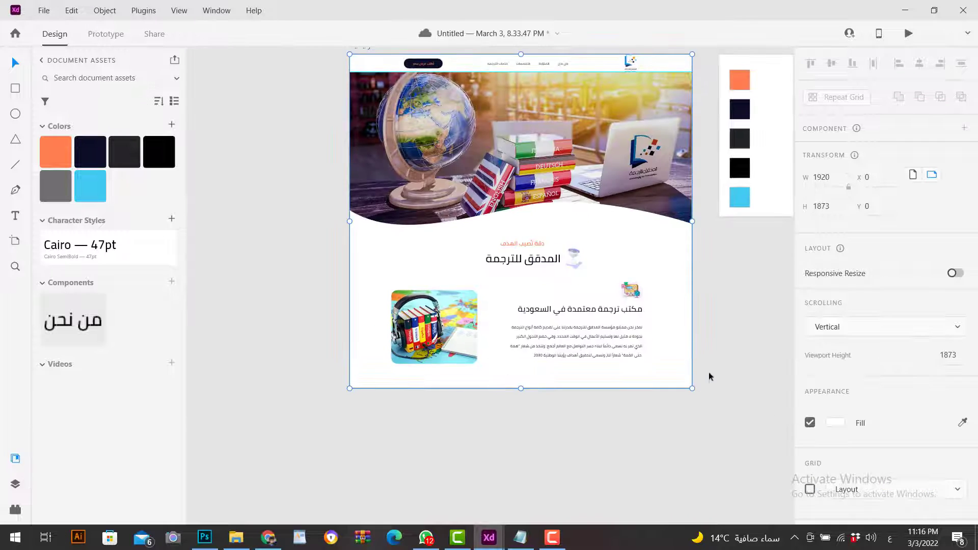
left_click(809, 488)
left_click_drag(441, 346, 445, 346)
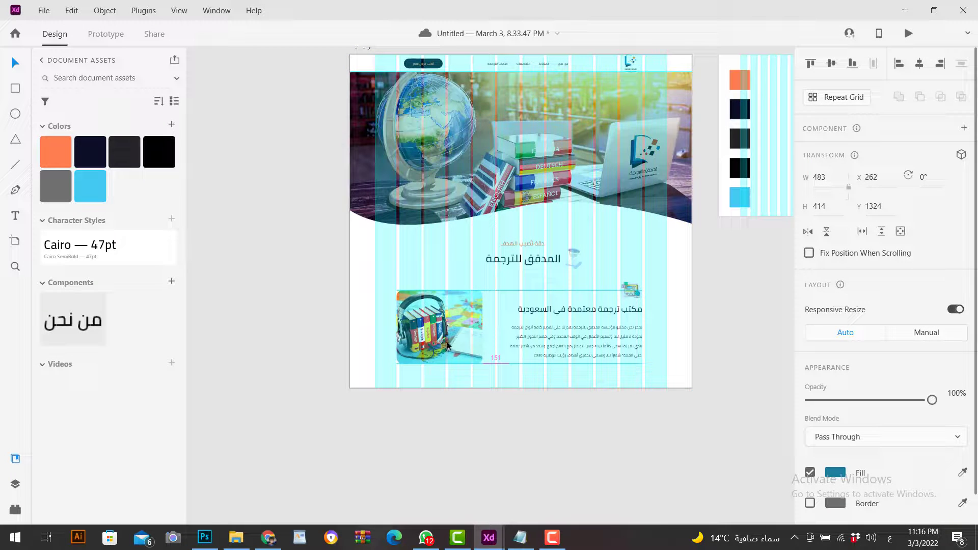
left_click_drag(447, 341, 448, 342)
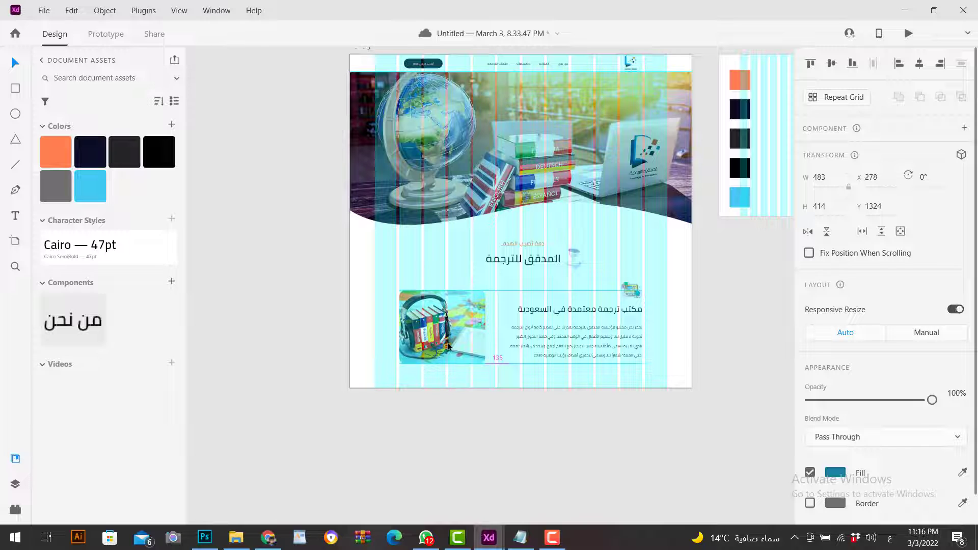
Step: Check the section against the columns and hide the artboard's layout grid
left_click(611, 372)
scroll(575, 363, "up", 5)
scroll(576, 364, "down", 1)
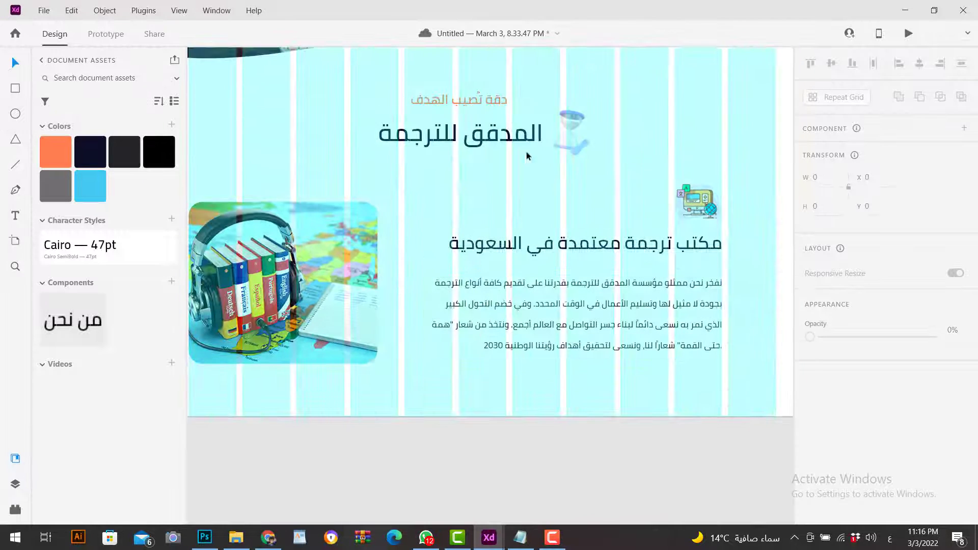
scroll(528, 156, "up", 3)
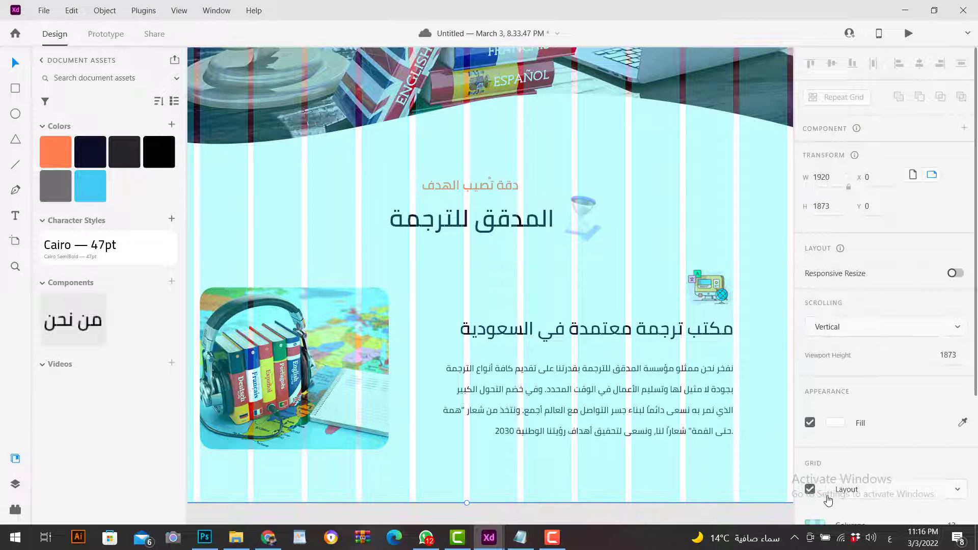
left_click(809, 489)
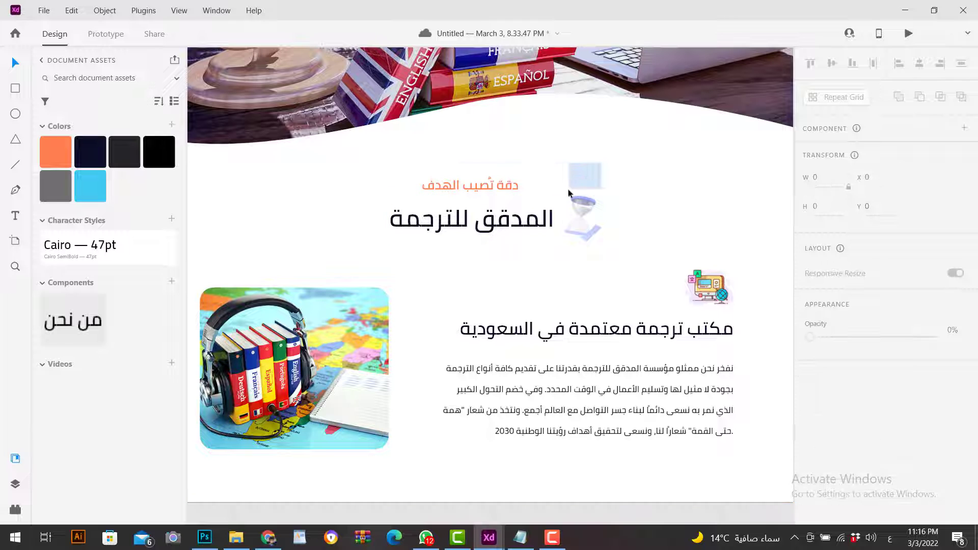
Step: Move the orange tagline, main heading and hourglass icon together slightly down to Y 1050
left_click(567, 188)
left_click_drag(497, 228, 501, 234)
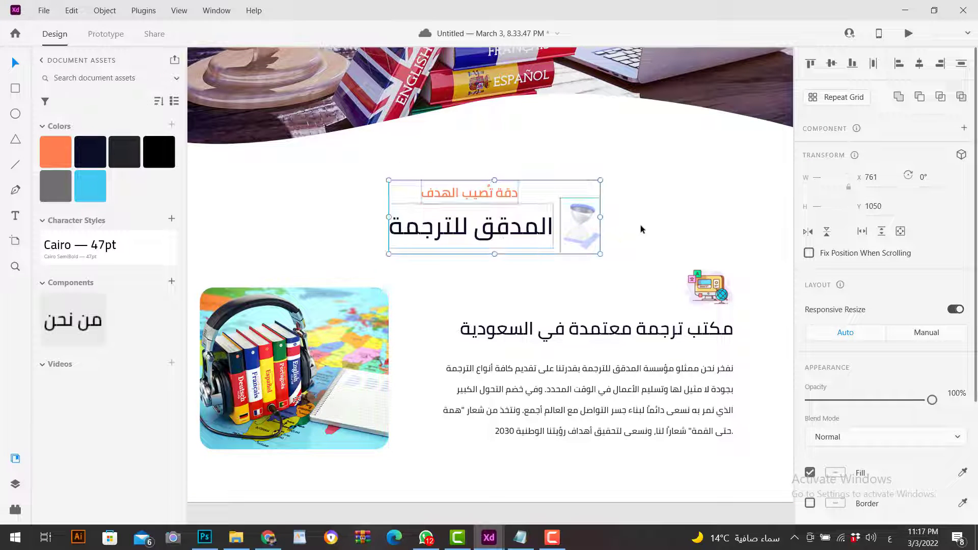
left_click(639, 227)
Step: Select all elements of the content section and move them down together to Y 1132
left_click(15, 458)
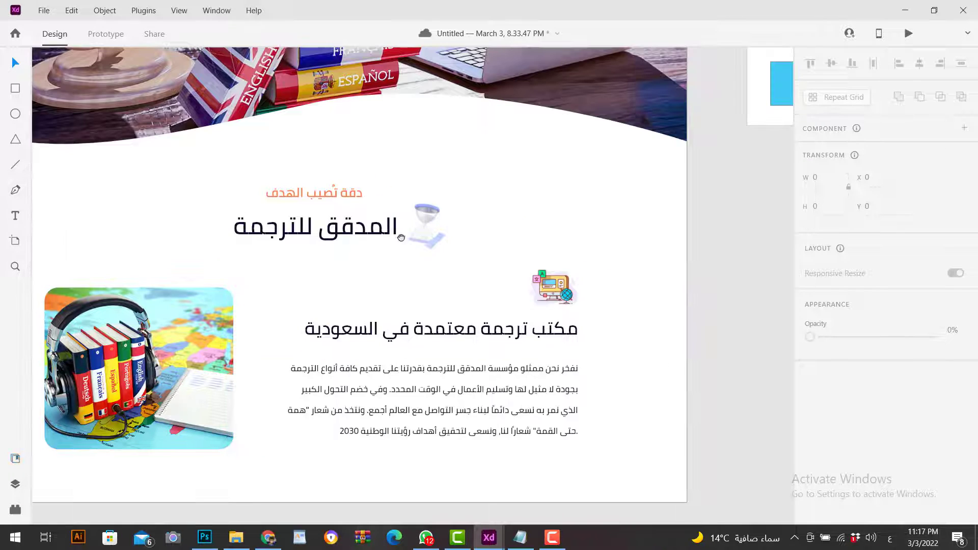
left_click_drag(401, 238, 520, 253)
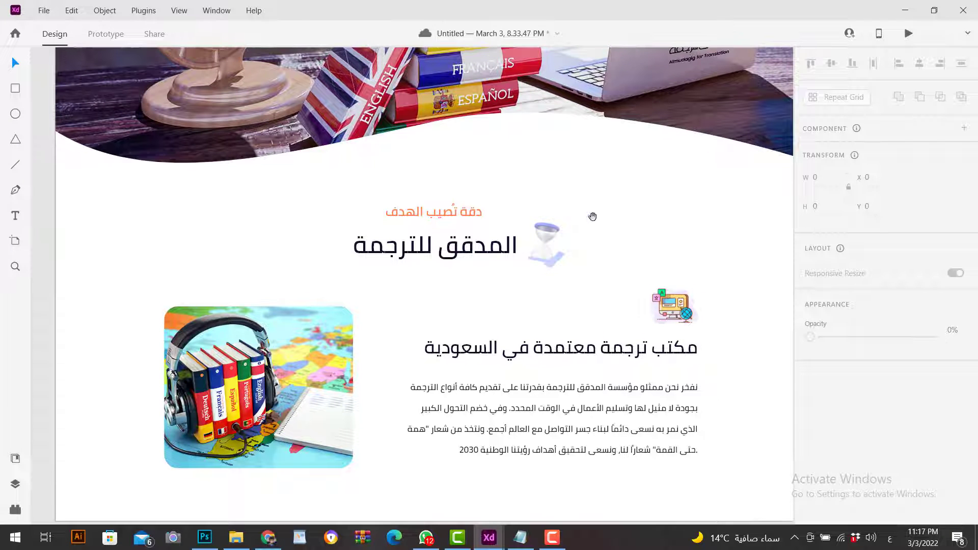
left_click_drag(735, 219, 162, 487)
left_click_drag(549, 332, 562, 203)
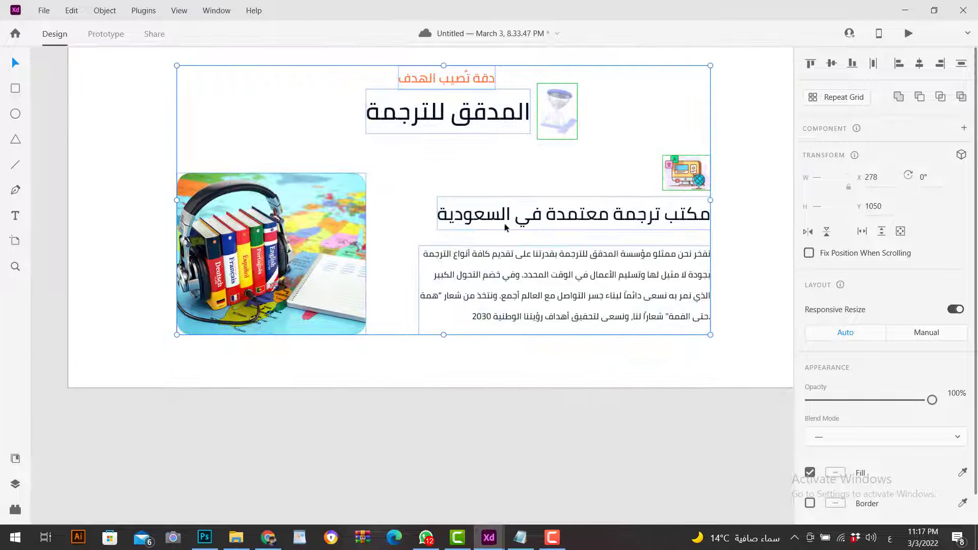
left_click_drag(503, 220, 501, 251)
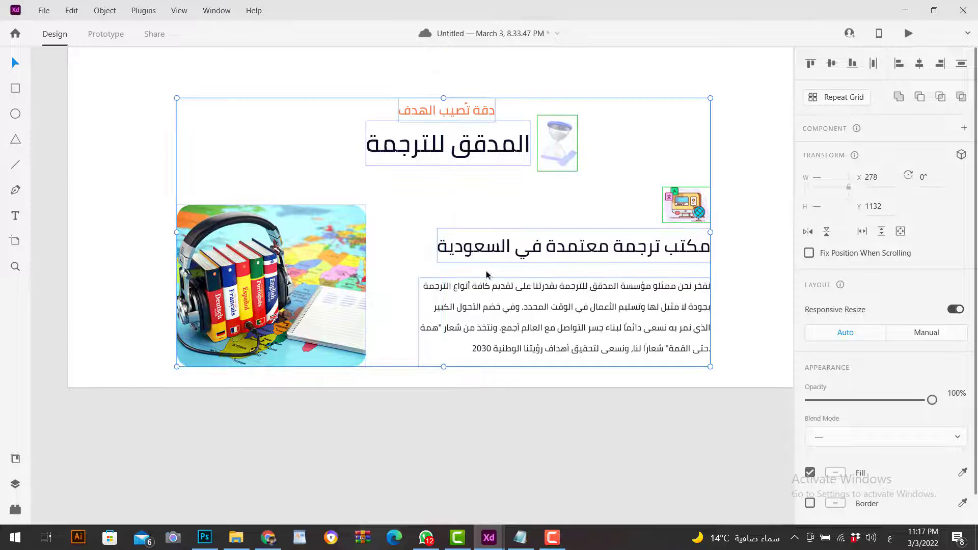
left_click(460, 377)
Step: Extend the home page artboard to a height of 2488 and reduce its viewport height to 1053
scroll(487, 367, "down", 3)
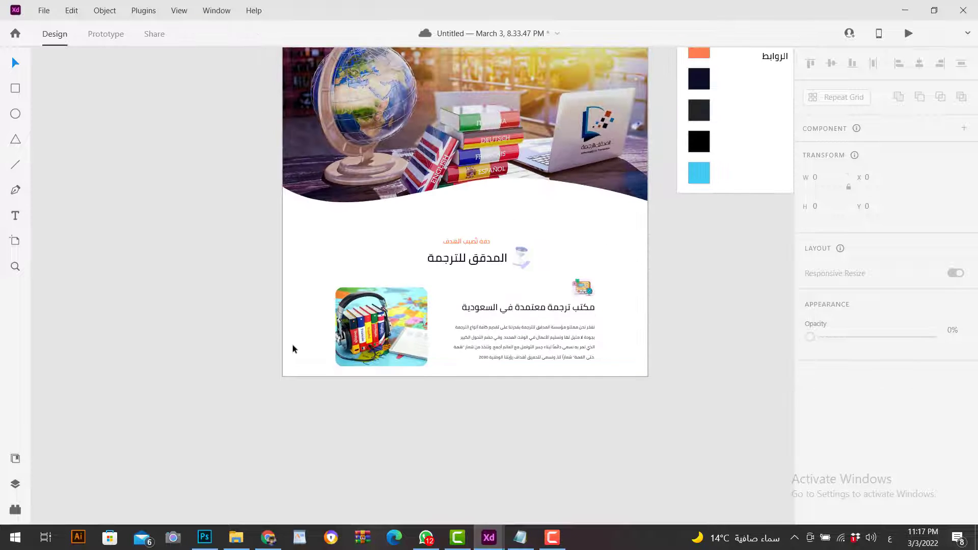
left_click(459, 380)
left_click_drag(465, 378, 458, 493)
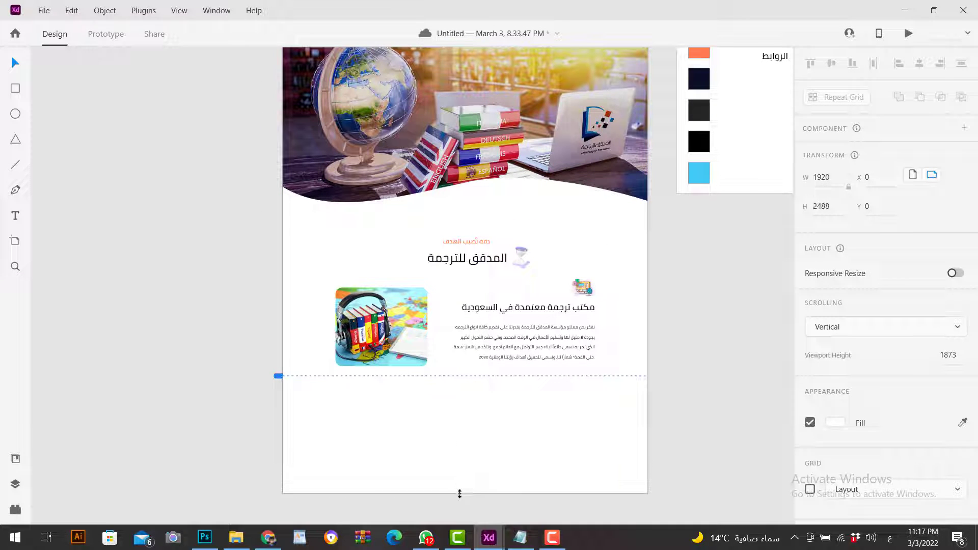
left_click_drag(279, 377, 278, 220)
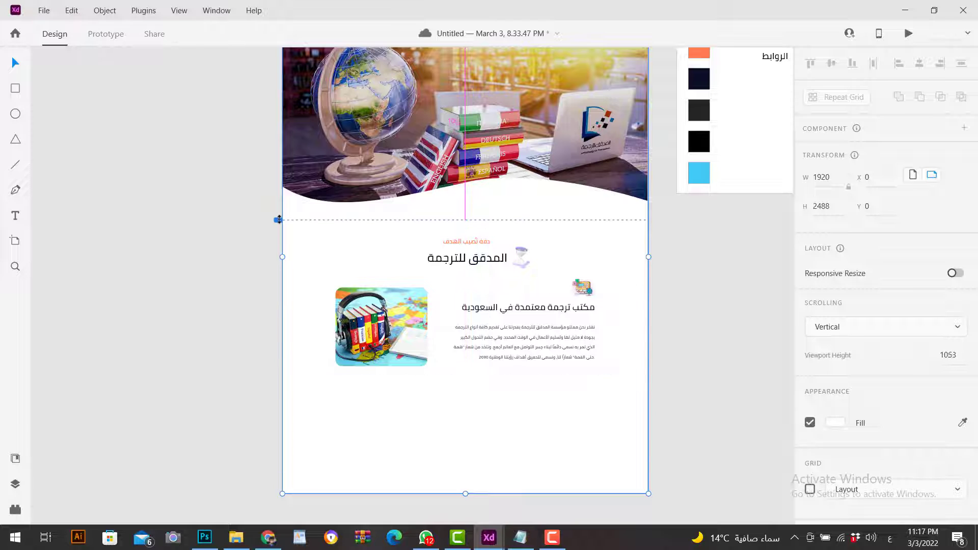
left_click(567, 403)
left_click_drag(567, 403, 526, 411)
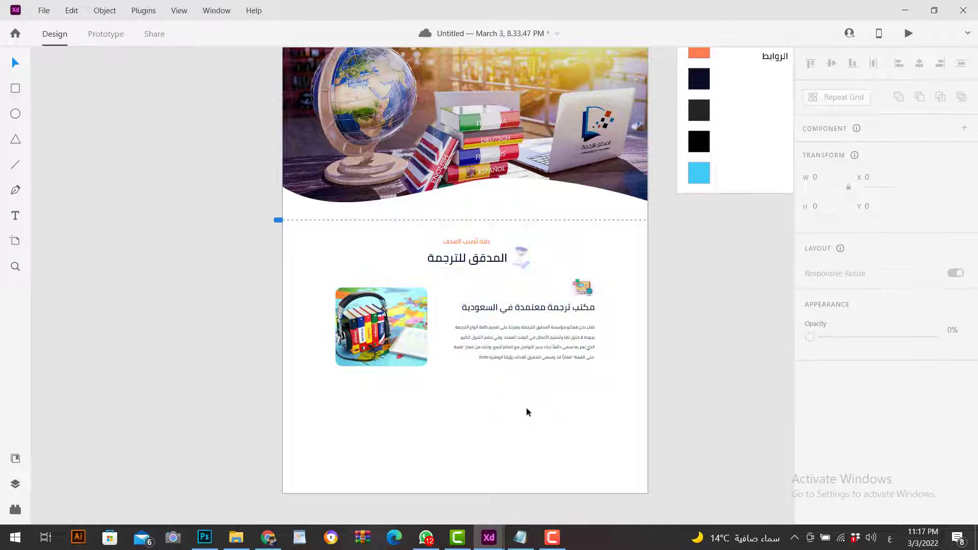
Step: Prototype the من نحن navigation link with a Tap interaction that scrolls to the المدقق للترجمة heading
scroll(529, 402, "up", 3)
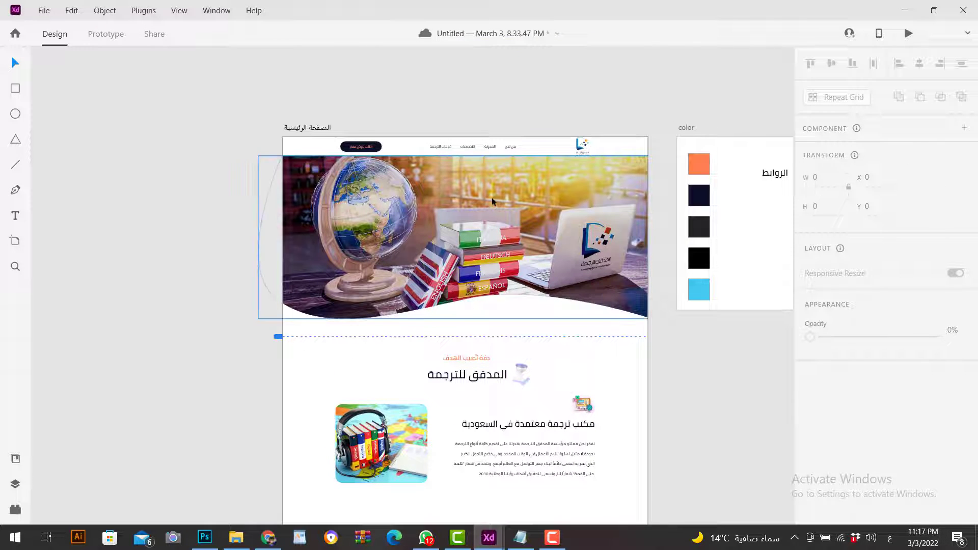
scroll(524, 183, "up", 3)
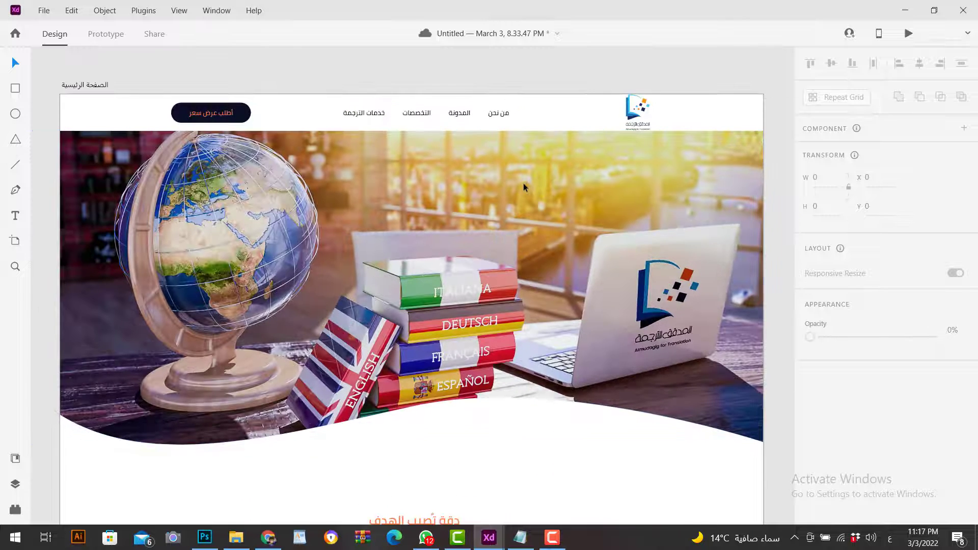
left_click(501, 116)
double_click(501, 117)
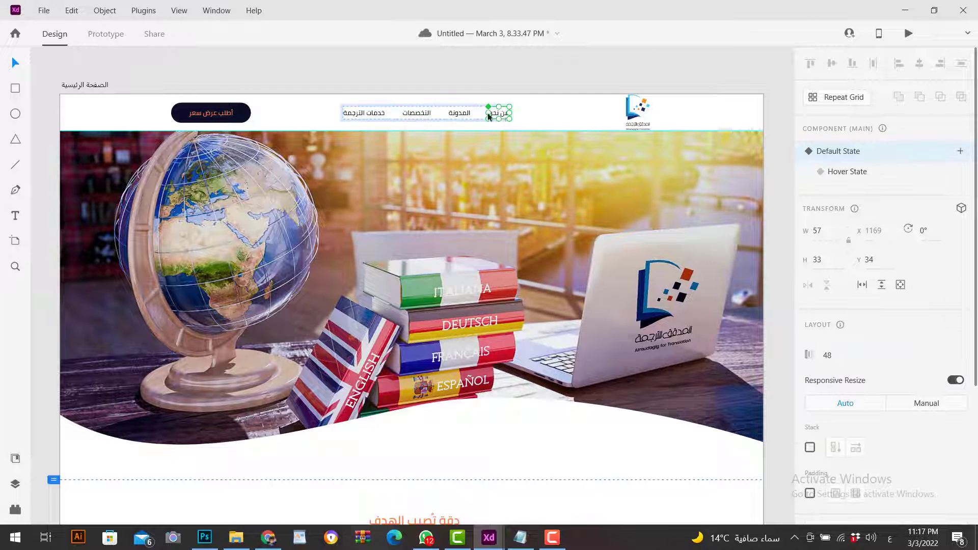
left_click(107, 35)
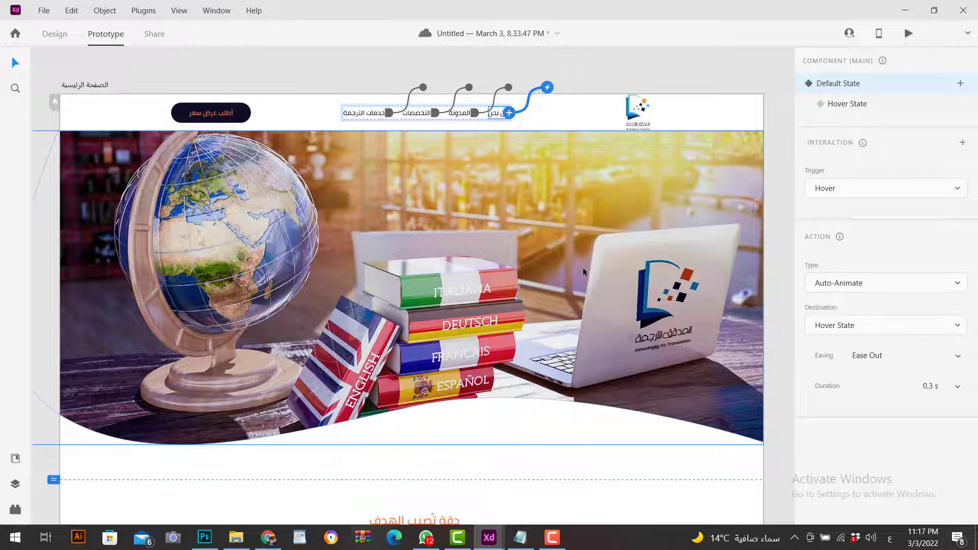
left_click_drag(580, 268, 582, 237)
left_click_drag(511, 80, 502, 463)
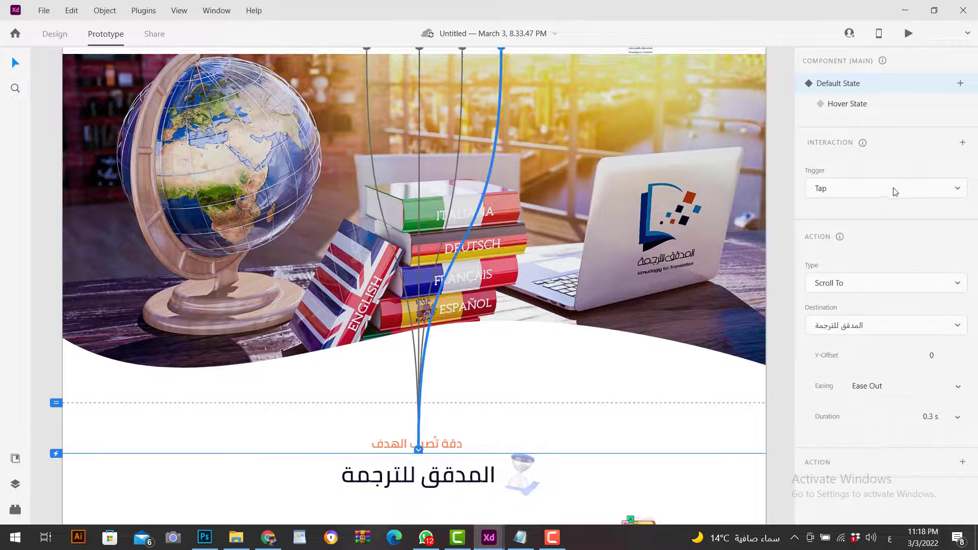
Step: Give the من نحن link's scroll-to interaction Ease Out easing and a duration of 0.6 s
left_click(894, 189)
left_click(895, 191)
left_click(925, 387)
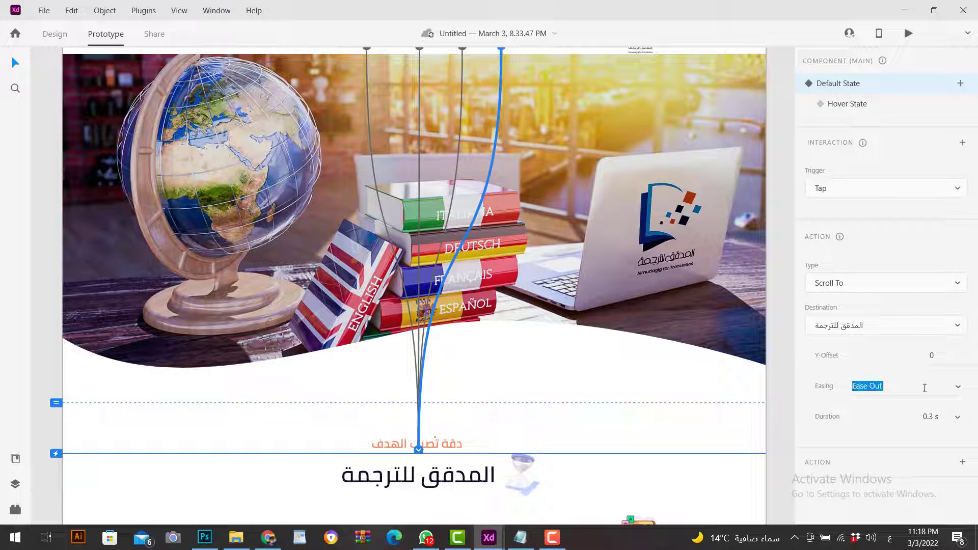
left_click(959, 389)
left_click(932, 370)
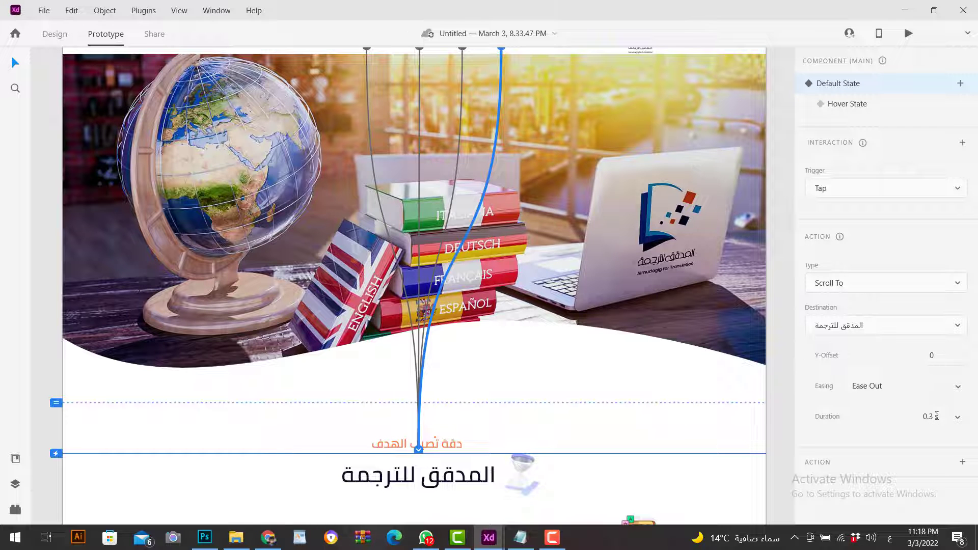
left_click(956, 418)
left_click(927, 414)
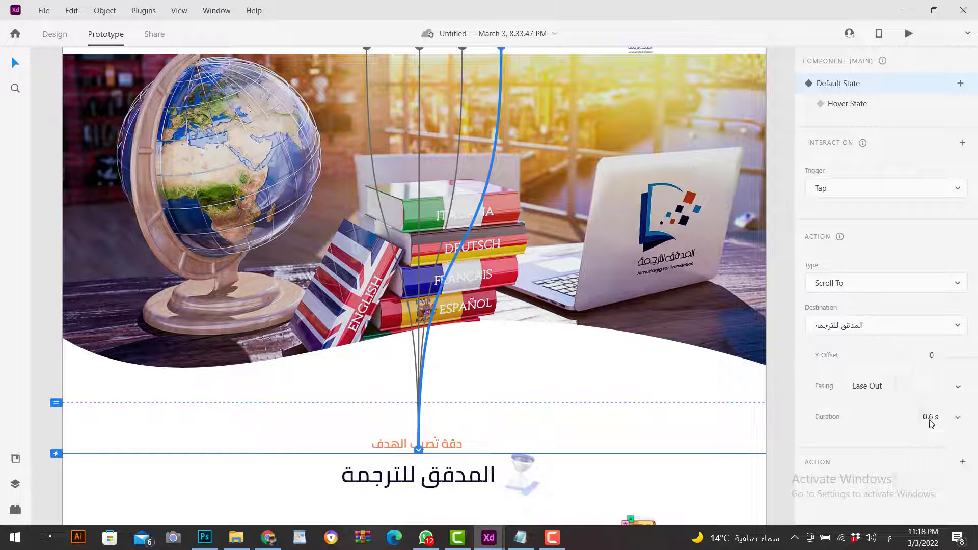
Step: Preview the prototype, test the من نحن link's scroll to the content section, and close the preview
left_click(909, 35)
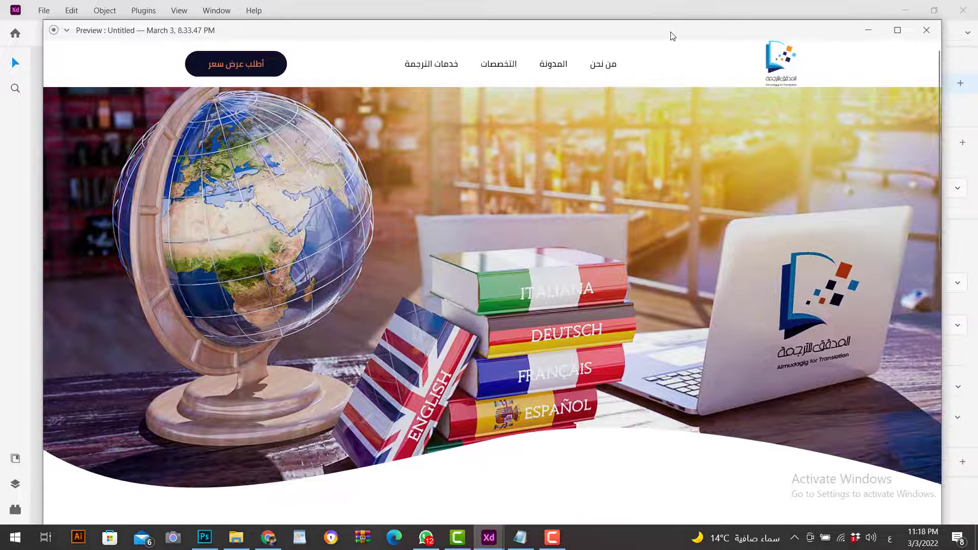
left_click_drag(672, 36, 672, 23)
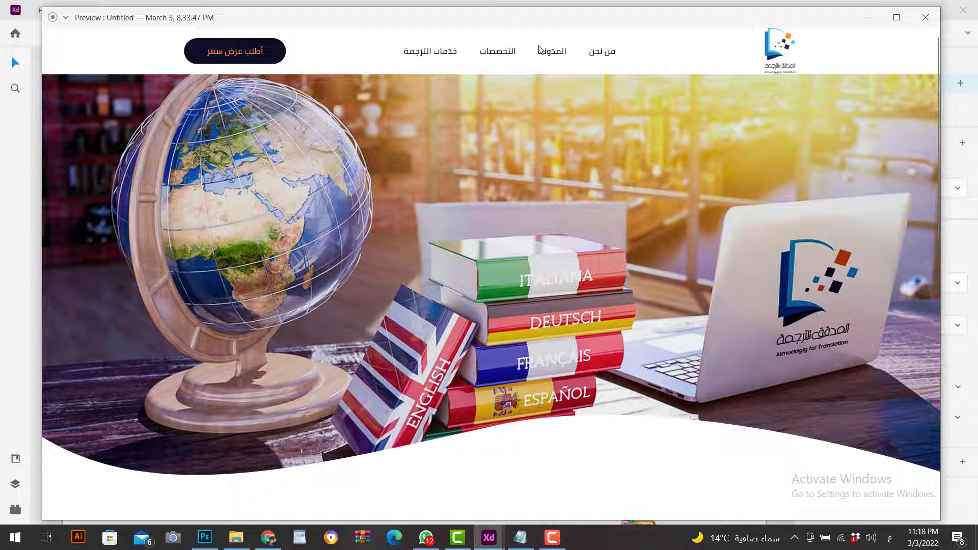
left_click(599, 54)
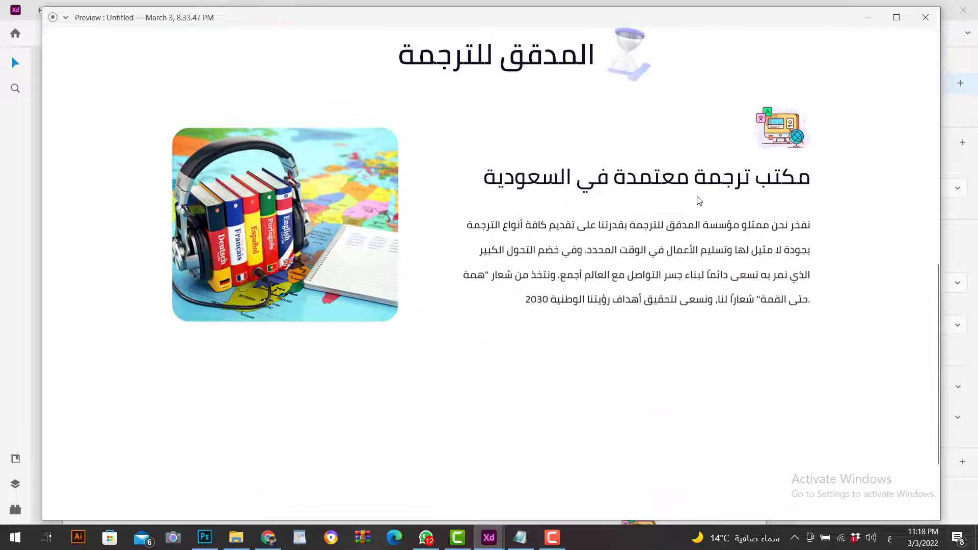
left_click(925, 17)
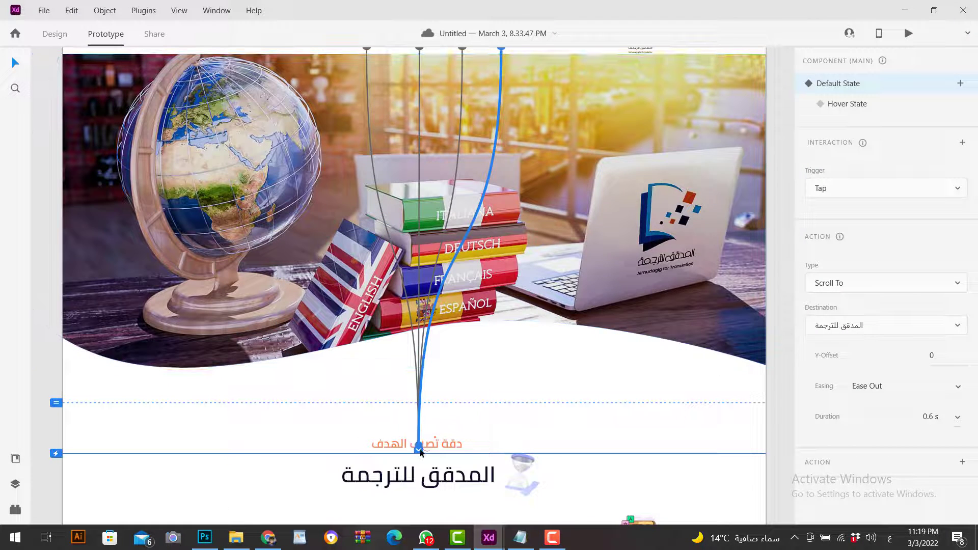
Step: Retarget the من نحن link's scroll interaction to the orange tagline دقة تُصيب الهدف and test it in the preview
left_click_drag(418, 451, 465, 443)
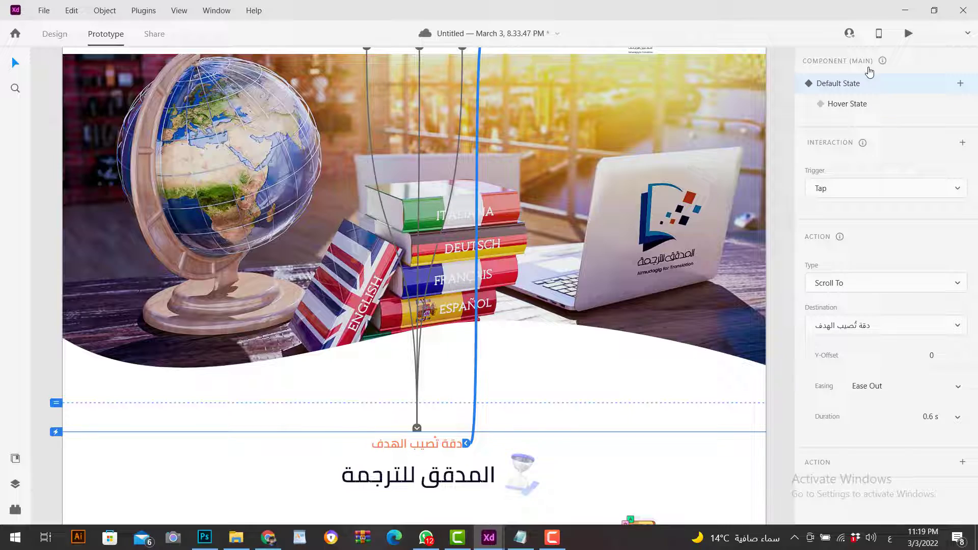
left_click(908, 33)
left_click(558, 50)
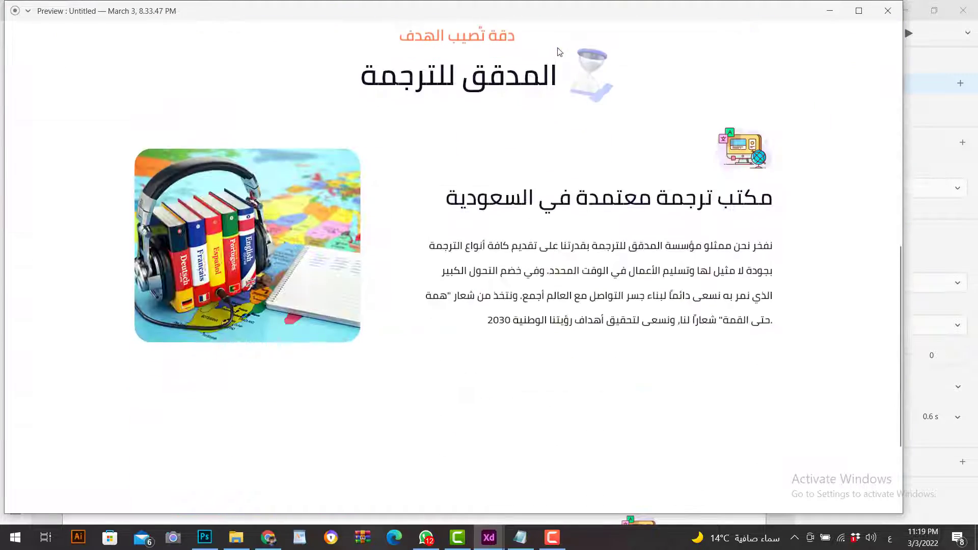